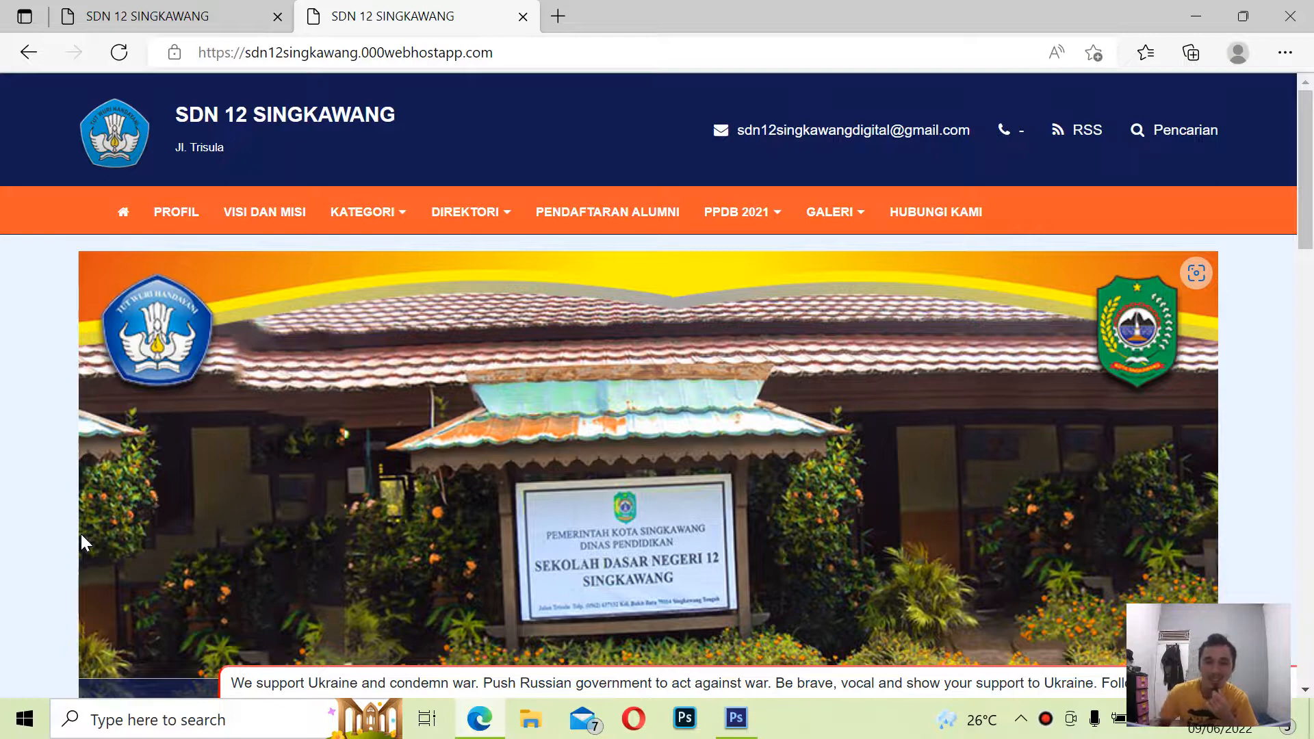
Examine the public school site's home page banner and its web address sdn12singkawang.000webhostapp.com.
{"action": "scroll", "coordinate": [302, 470], "scroll_direction": "down", "scroll_amount": 1}
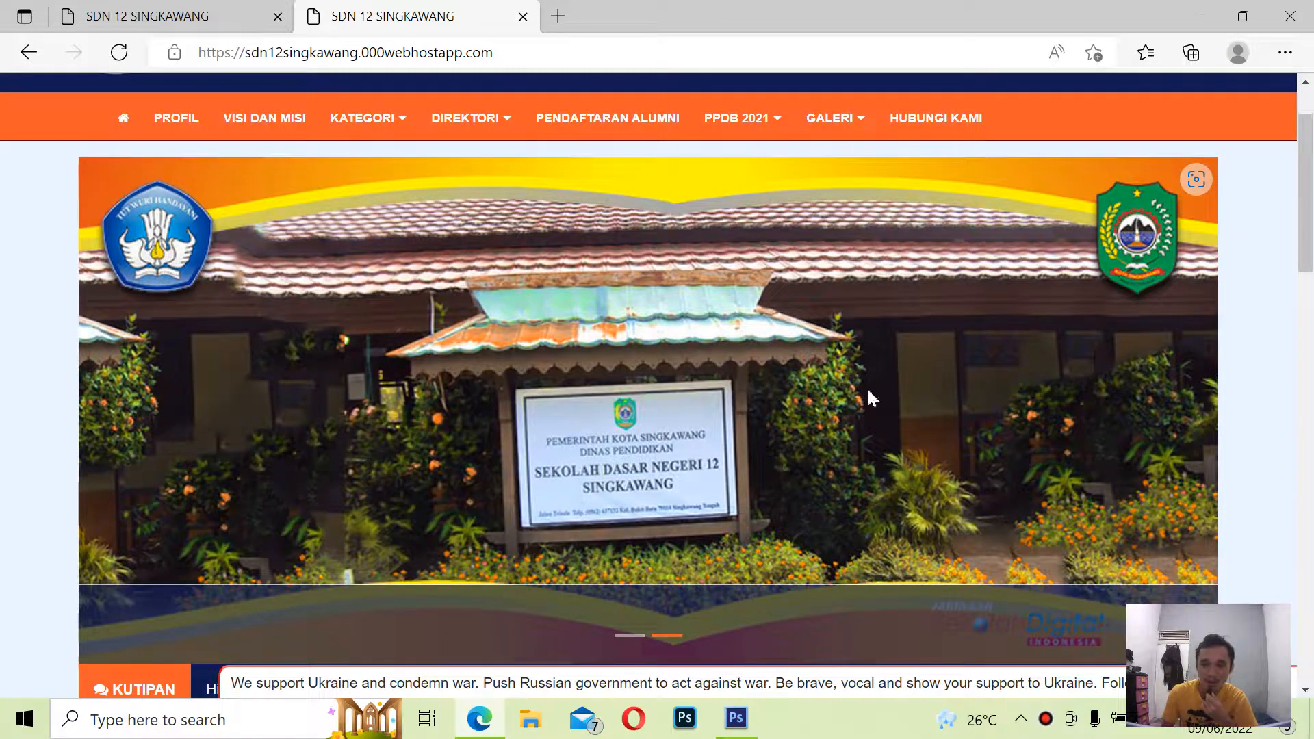
{"action": "scroll", "coordinate": [455, 383], "scroll_direction": "down", "scroll_amount": 1}
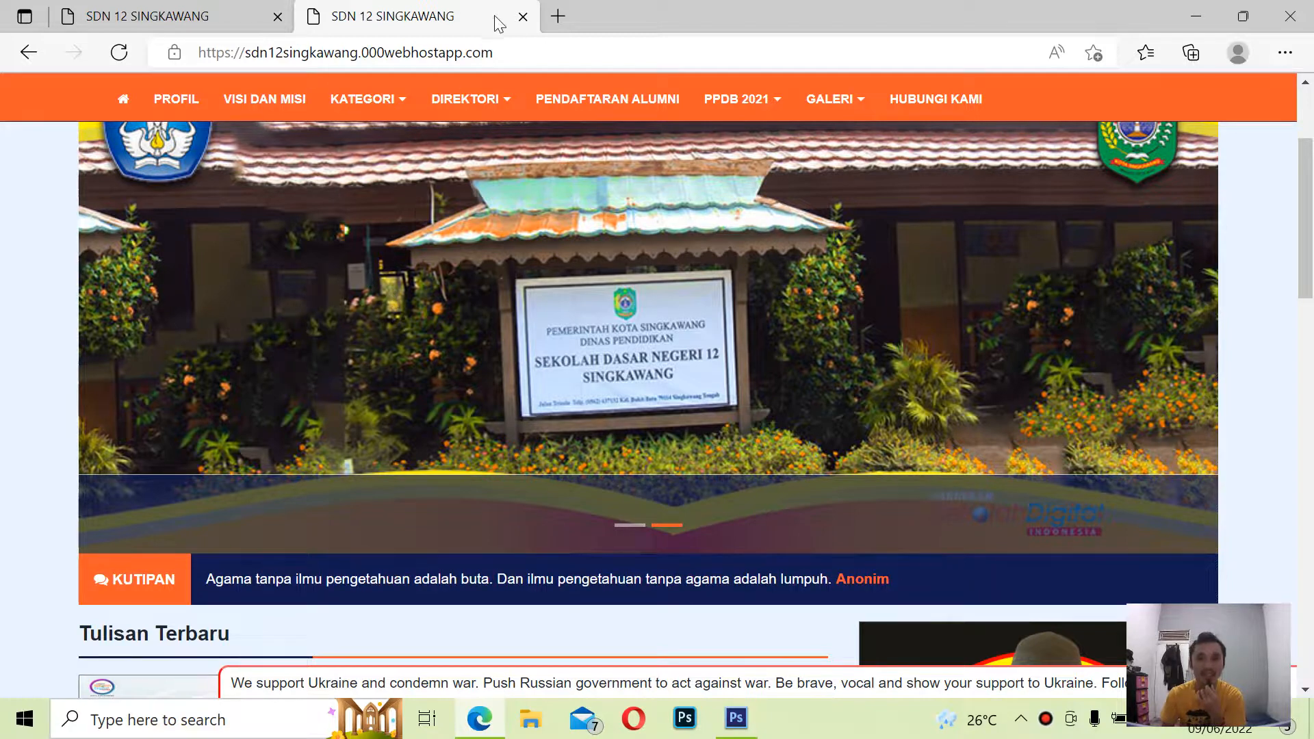
{"action": "left_click_drag", "start_coordinate": [502, 53], "coordinate": [206, 72]}
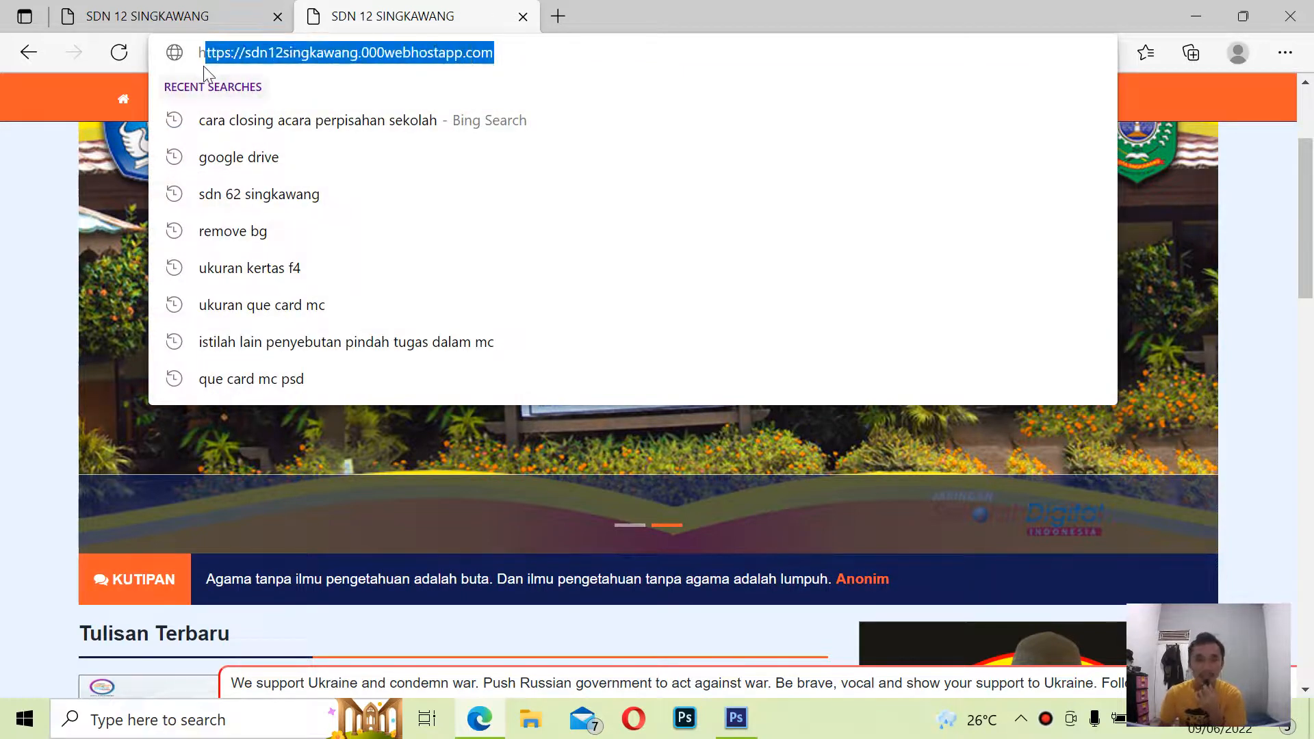
{"action": "left_click", "coordinate": [45, 209]}
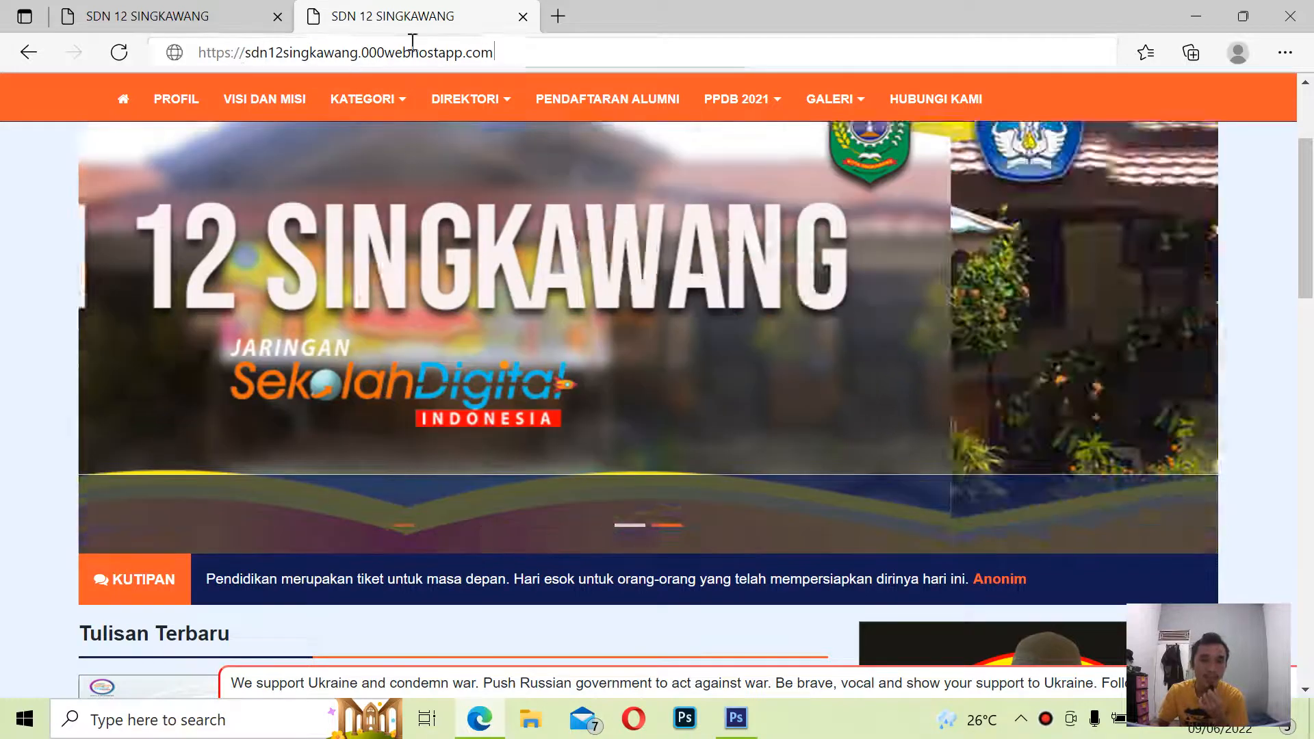
{"action": "left_click", "coordinate": [493, 52]}
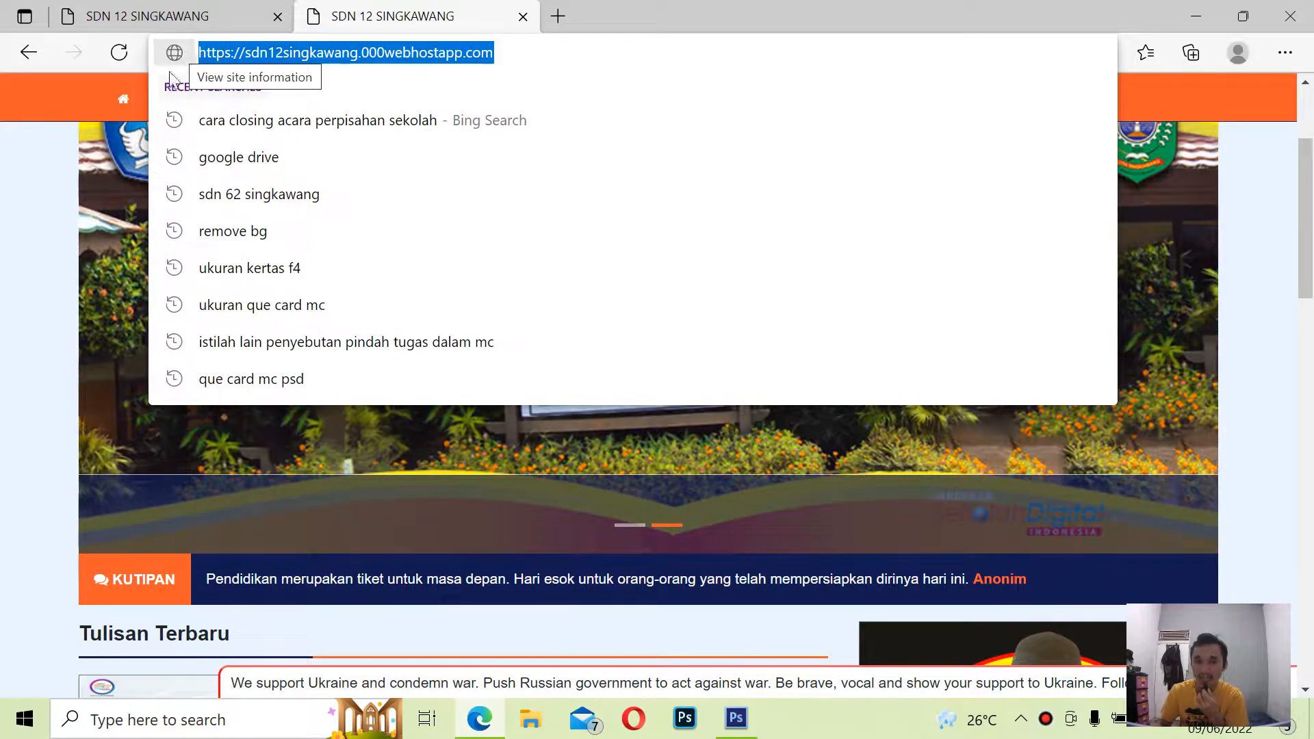
{"action": "left_click", "coordinate": [61, 174]}
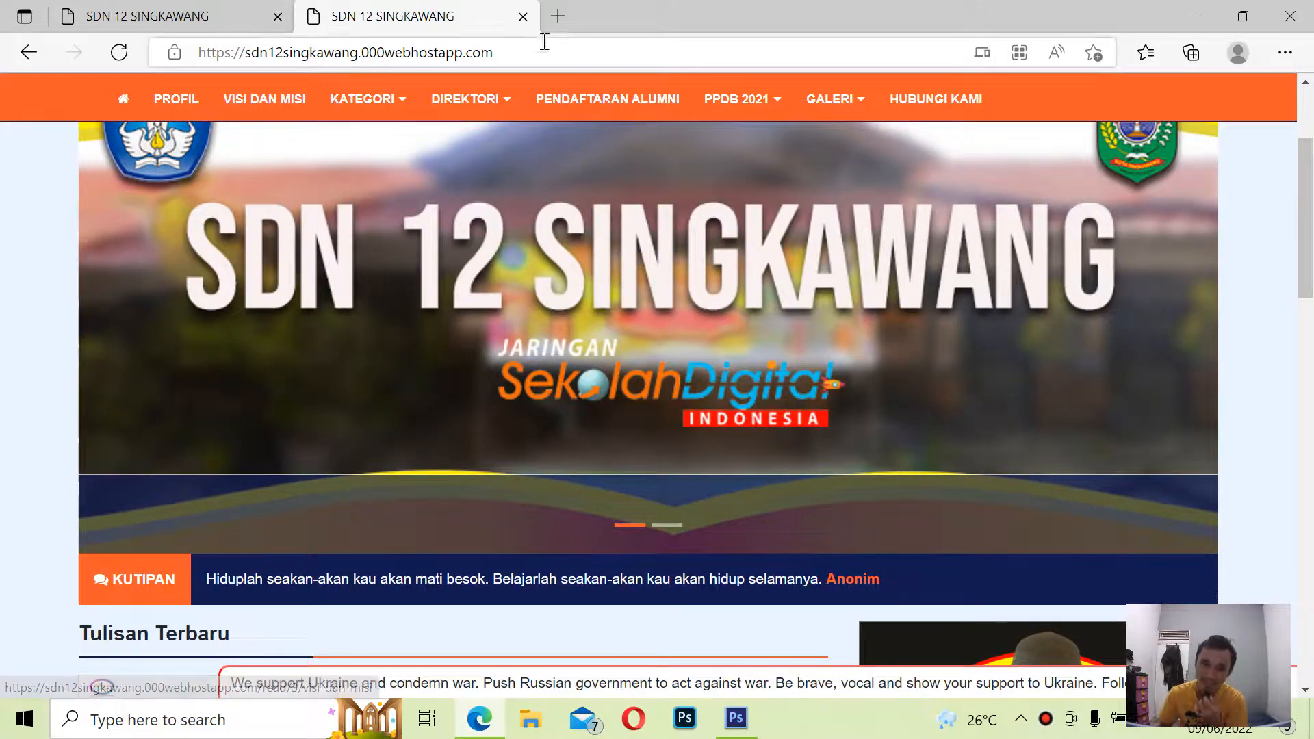
{"action": "left_click", "coordinate": [469, 42]}
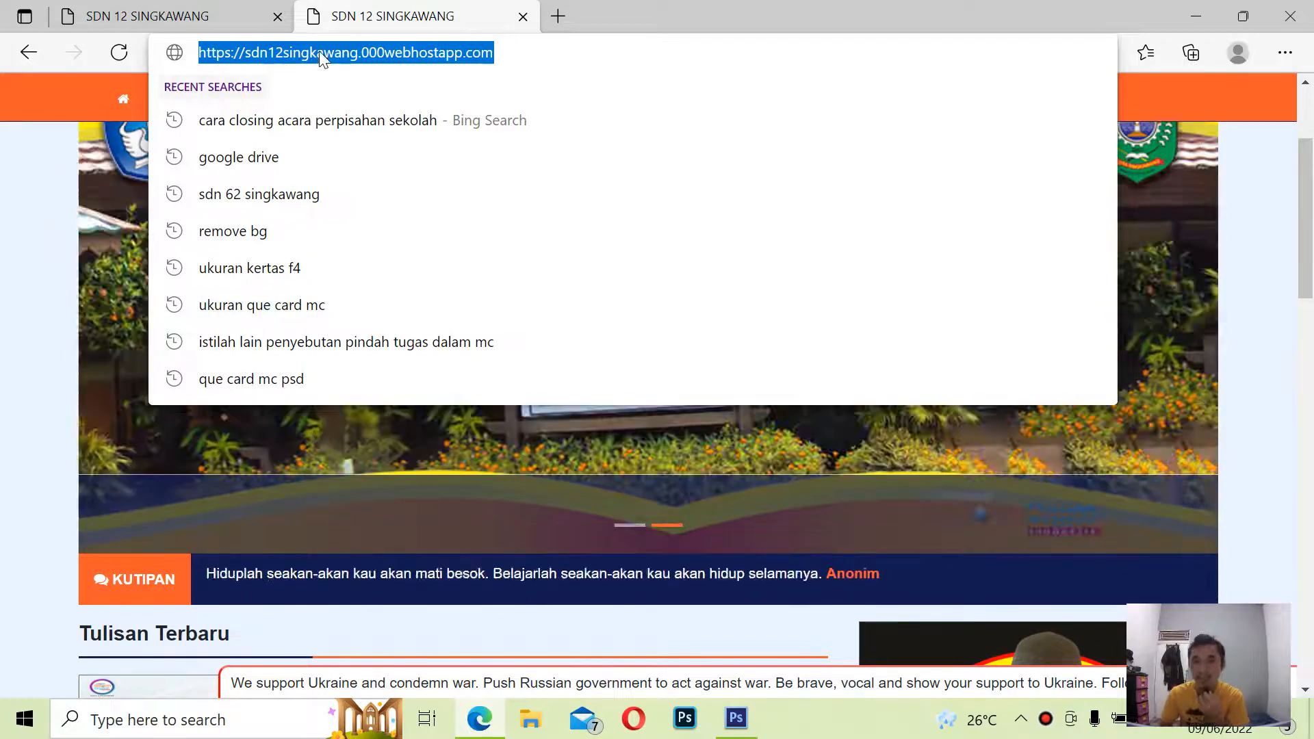
{"action": "left_click", "coordinate": [36, 195]}
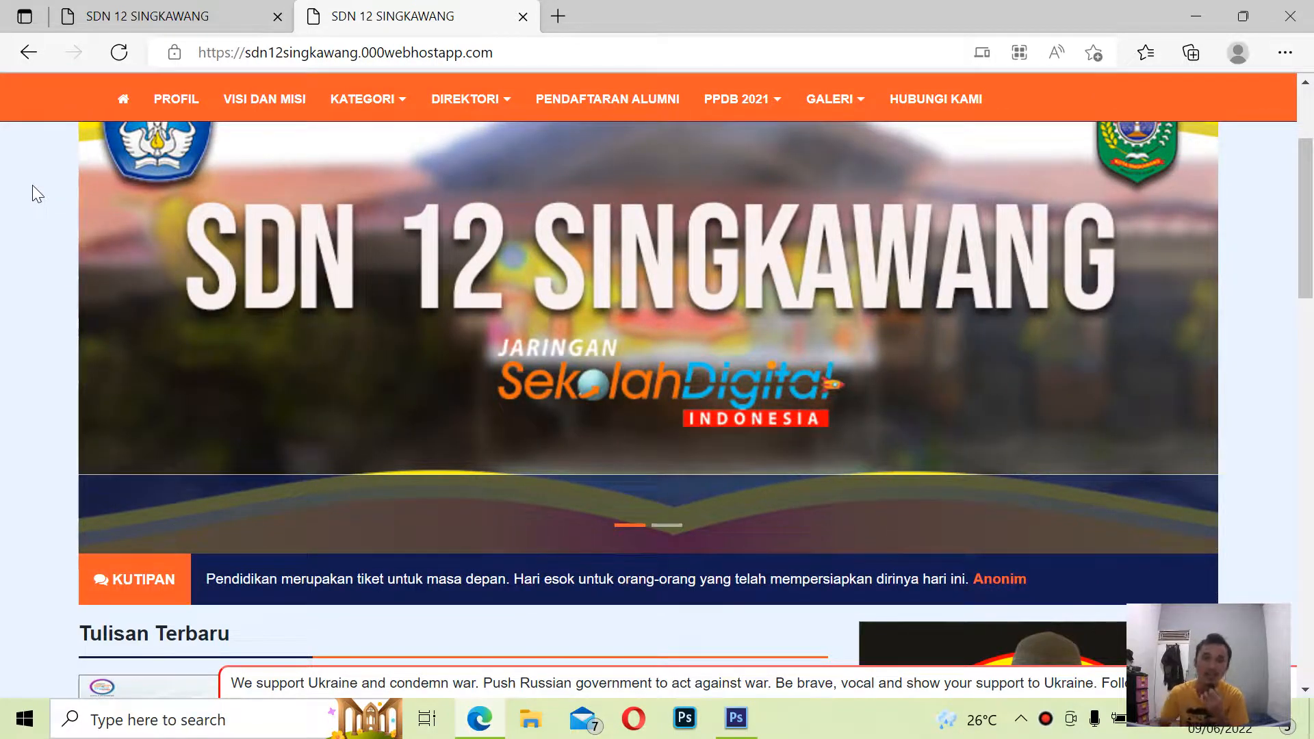
{"action": "left_click_drag", "start_coordinate": [527, 55], "coordinate": [139, 43]}
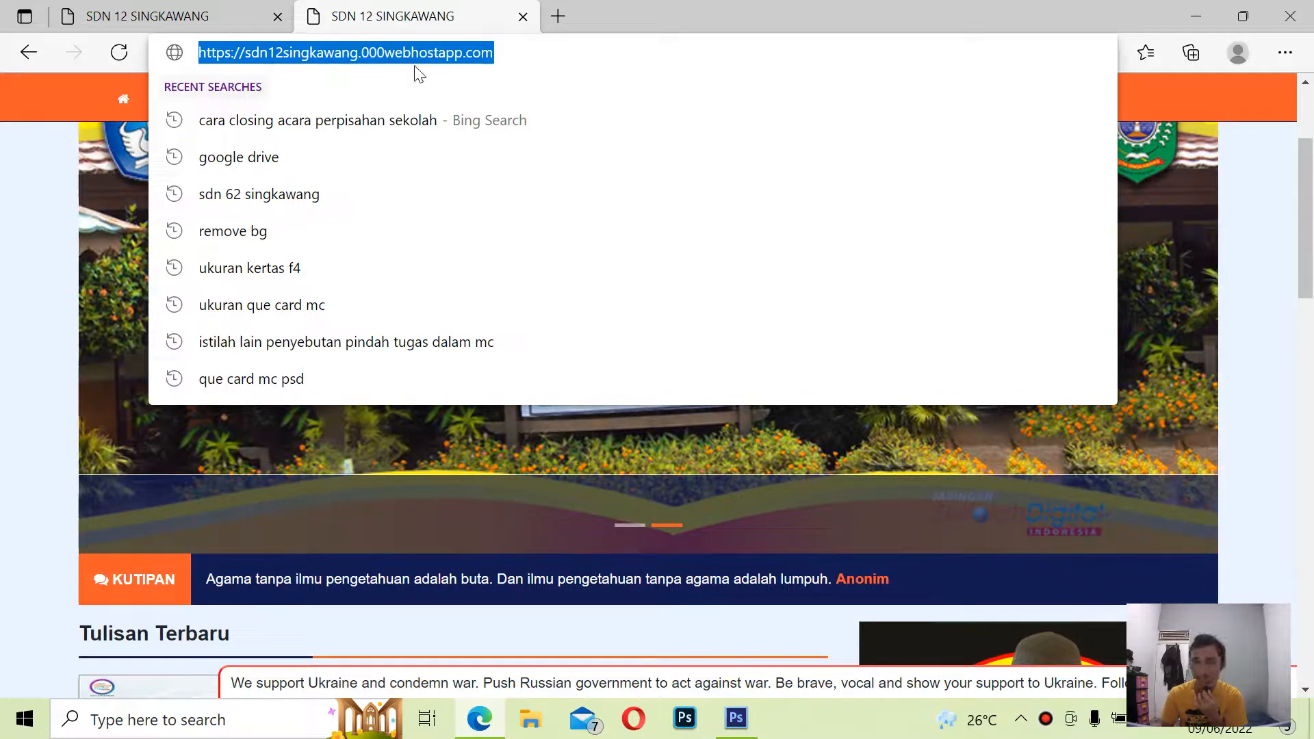
{"action": "left_click", "coordinate": [7, 209]}
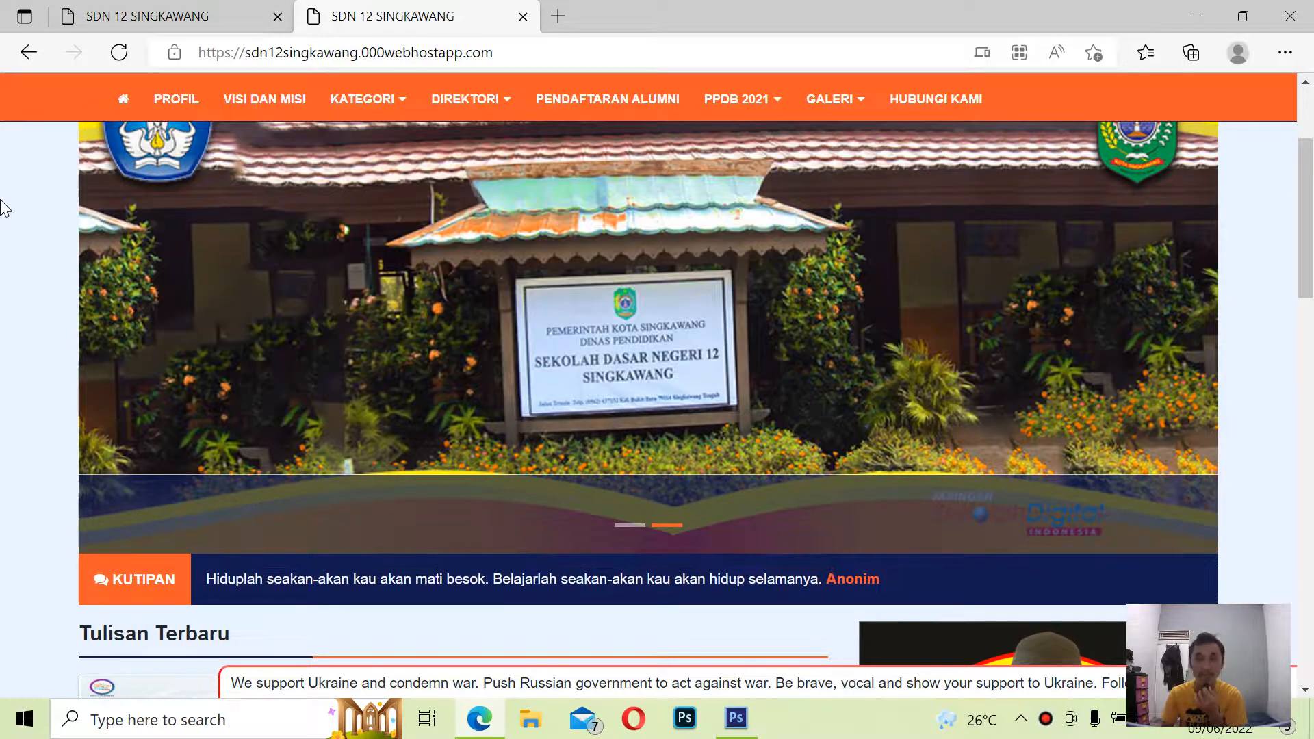
{"action": "scroll", "coordinate": [6, 214], "scroll_direction": "up", "scroll_amount": 2}
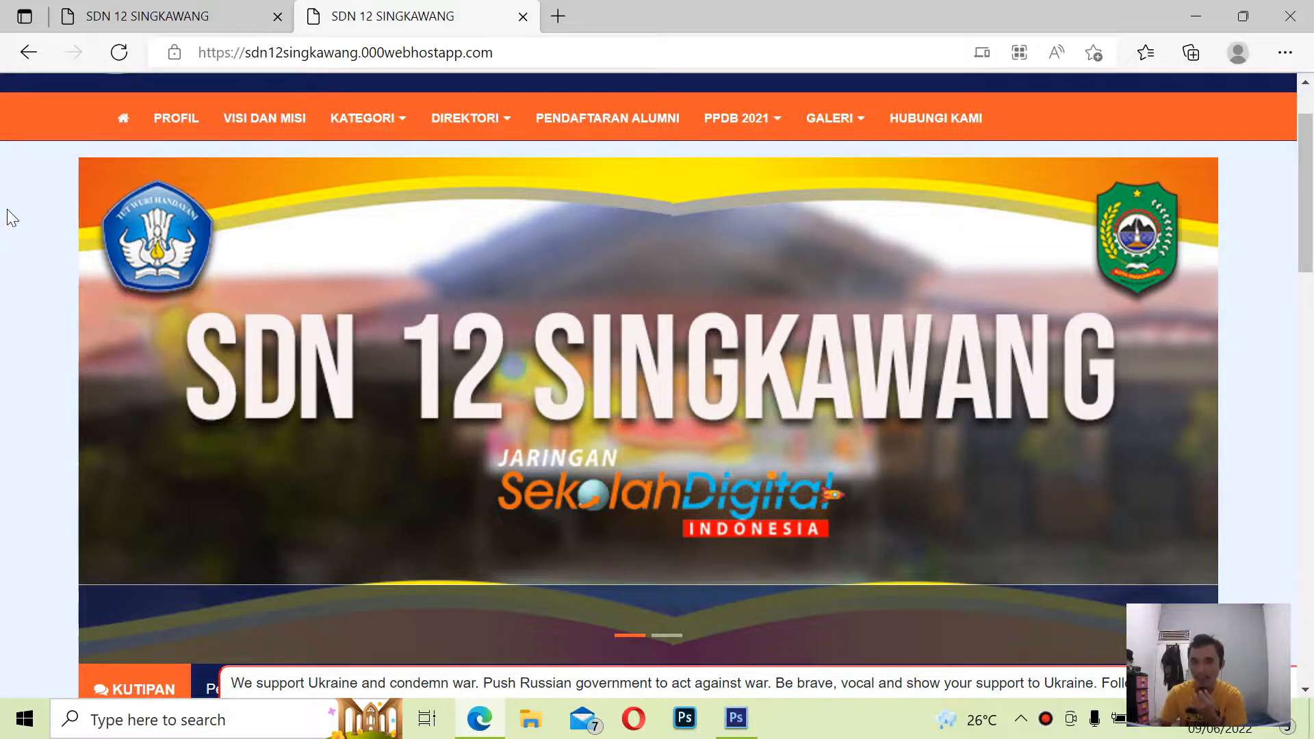
{"action": "left_click", "coordinate": [553, 55]}
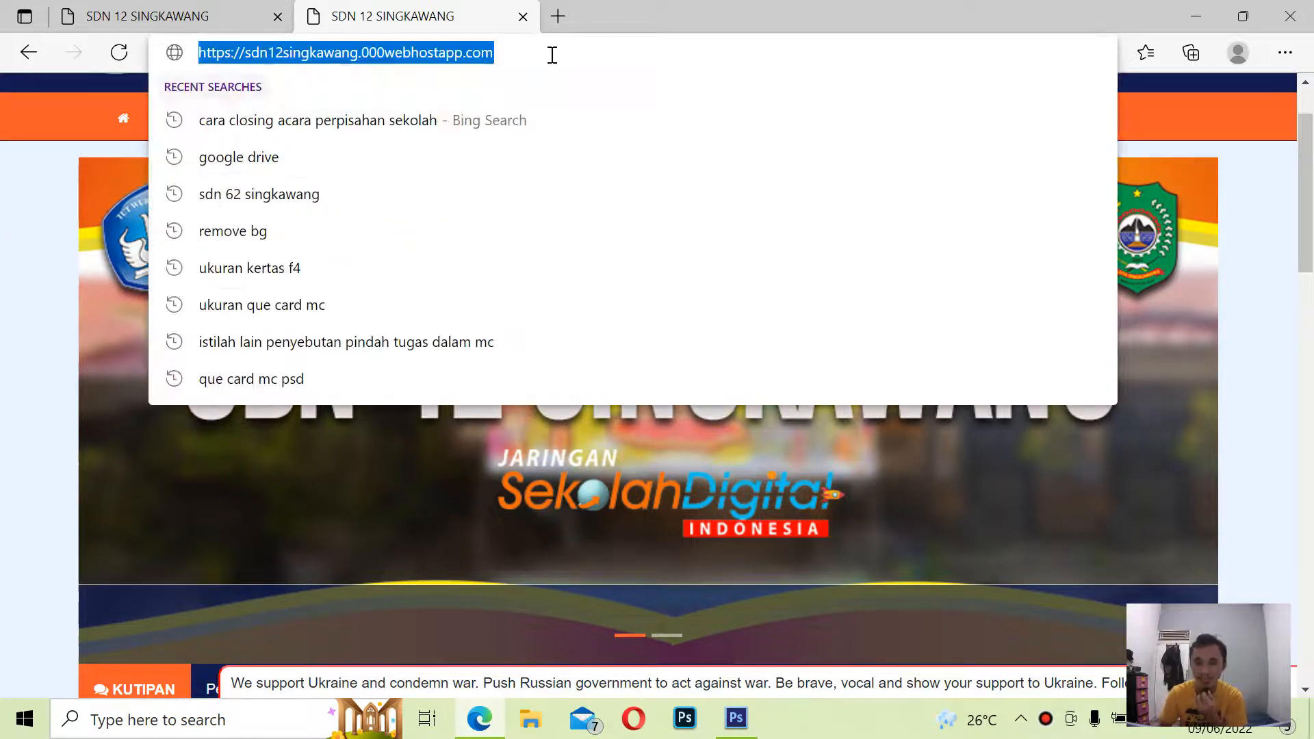
{"action": "left_click", "coordinate": [6, 245]}
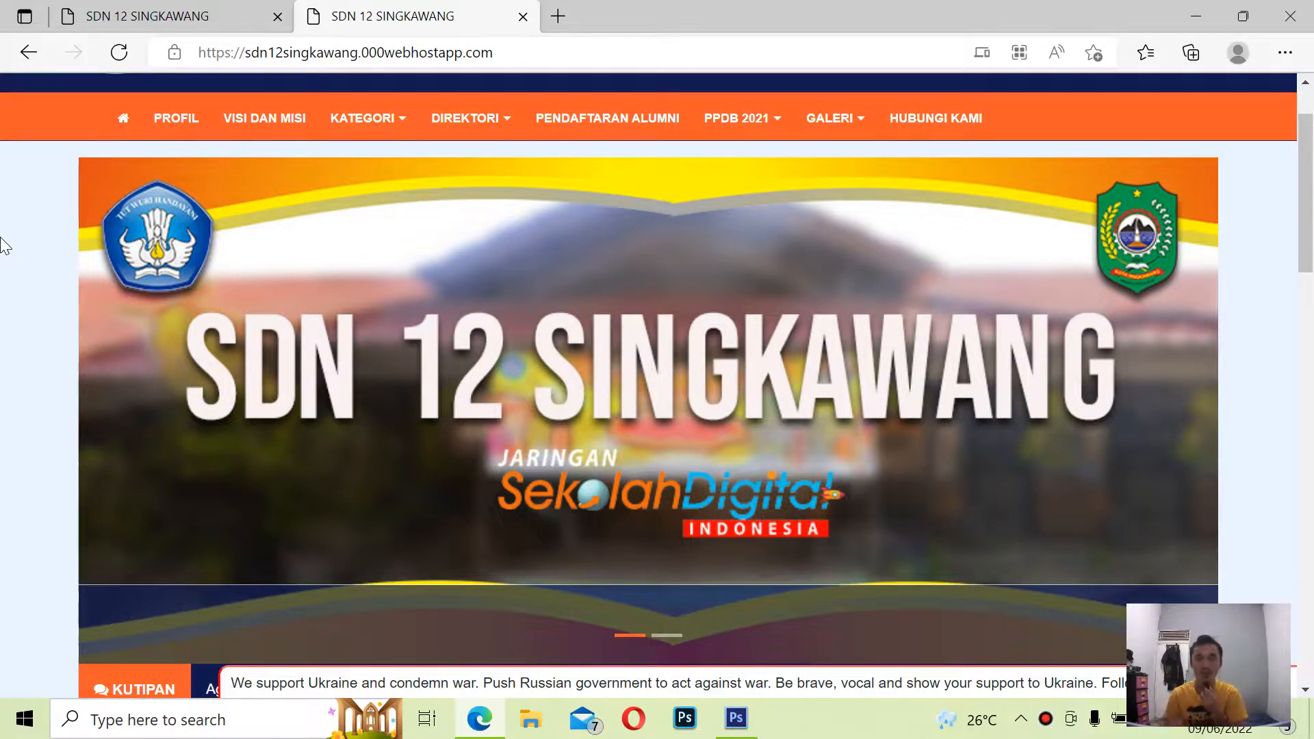
Look through the home page's quote bar, latest posts and principal's welcome section.
{"action": "scroll", "coordinate": [68, 302], "scroll_direction": "down", "scroll_amount": 3}
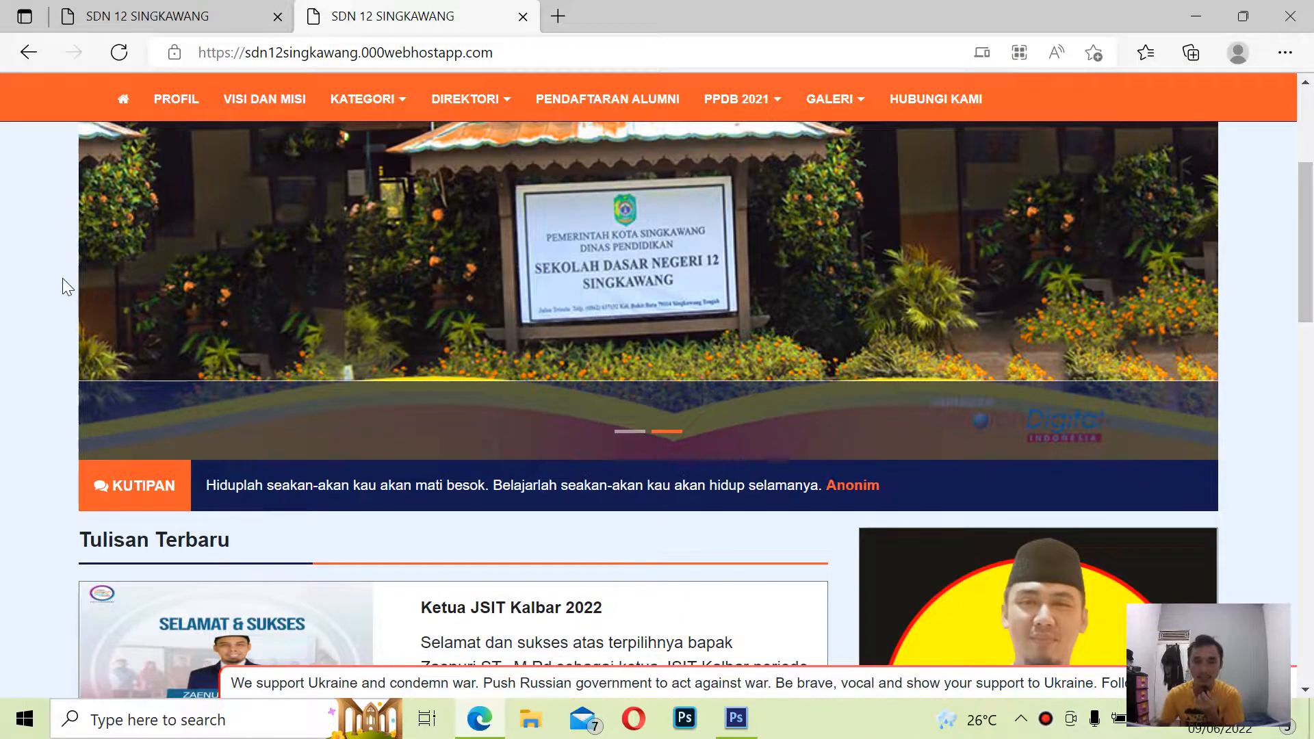
{"action": "scroll", "coordinate": [62, 276], "scroll_direction": "up", "scroll_amount": 4}
{"action": "scroll", "coordinate": [109, 270], "scroll_direction": "down", "scroll_amount": 4}
{"action": "scroll", "coordinate": [156, 281], "scroll_direction": "down", "scroll_amount": 6}
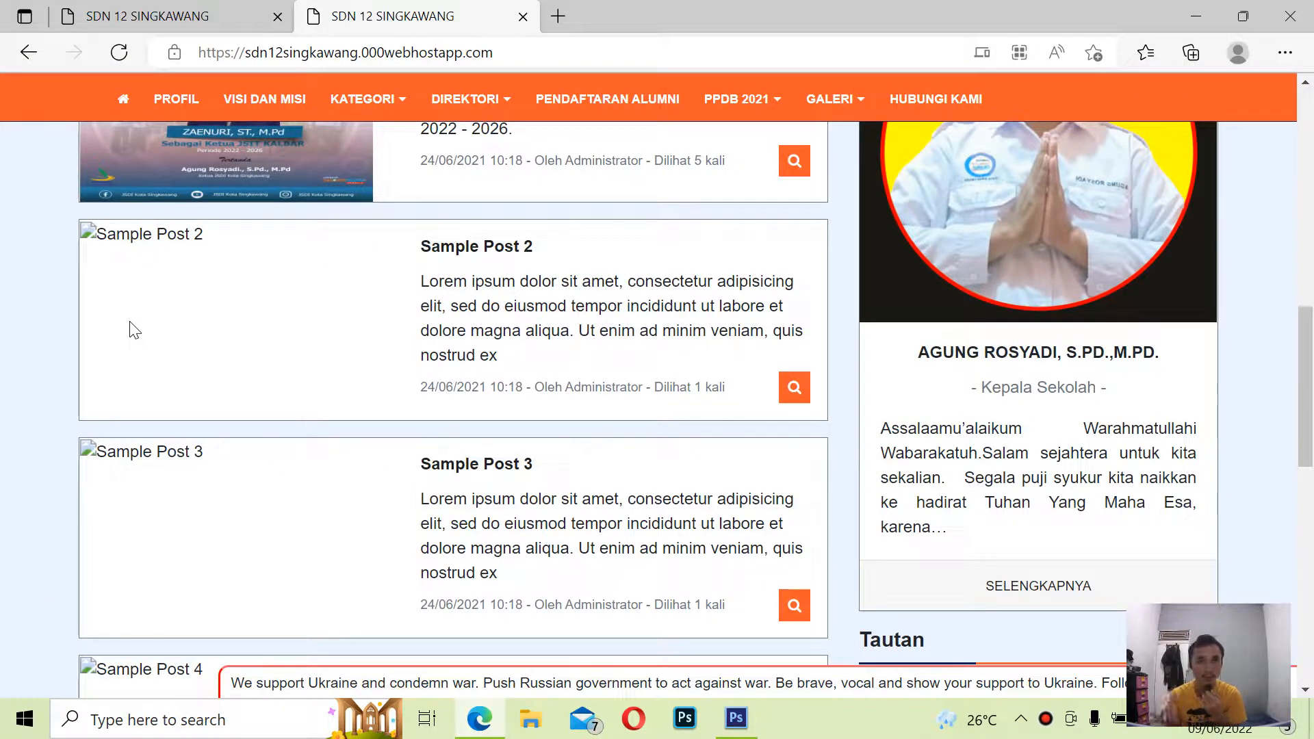
{"action": "scroll", "coordinate": [133, 329], "scroll_direction": "up", "scroll_amount": 7}
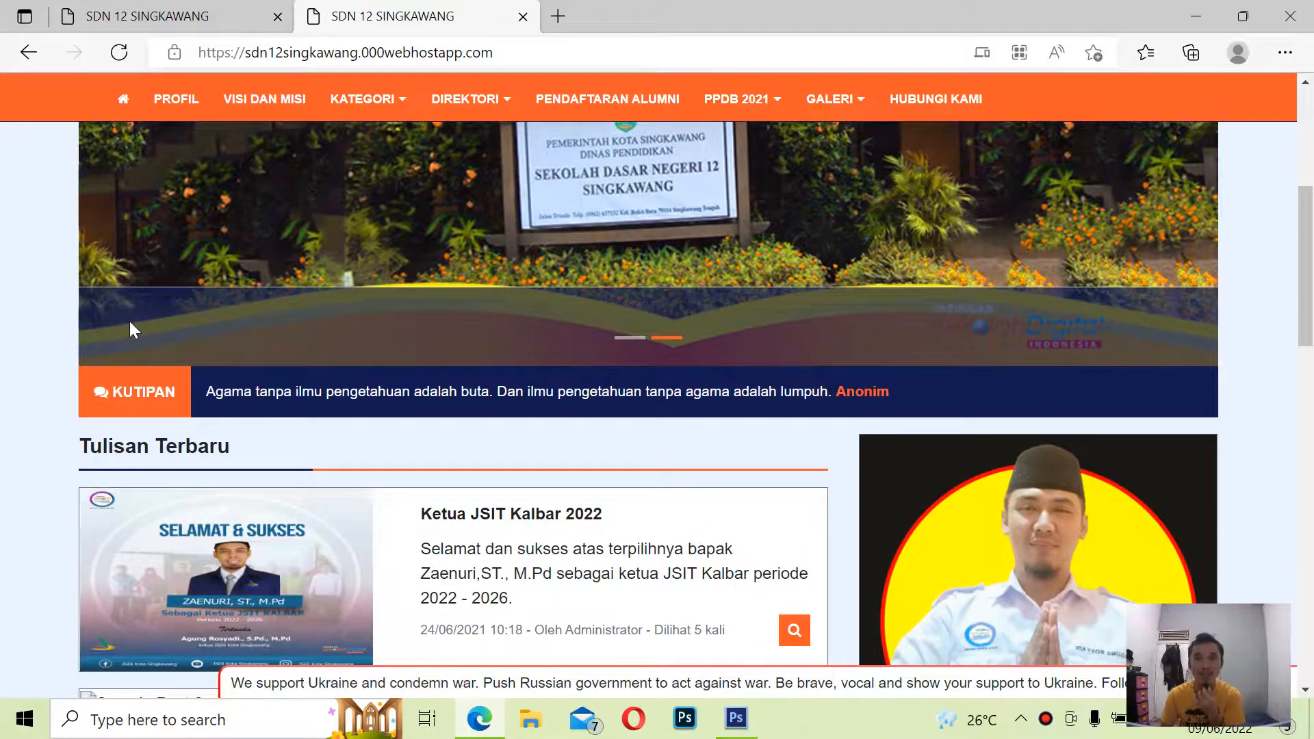
{"action": "scroll", "coordinate": [133, 330], "scroll_direction": "up", "scroll_amount": 4}
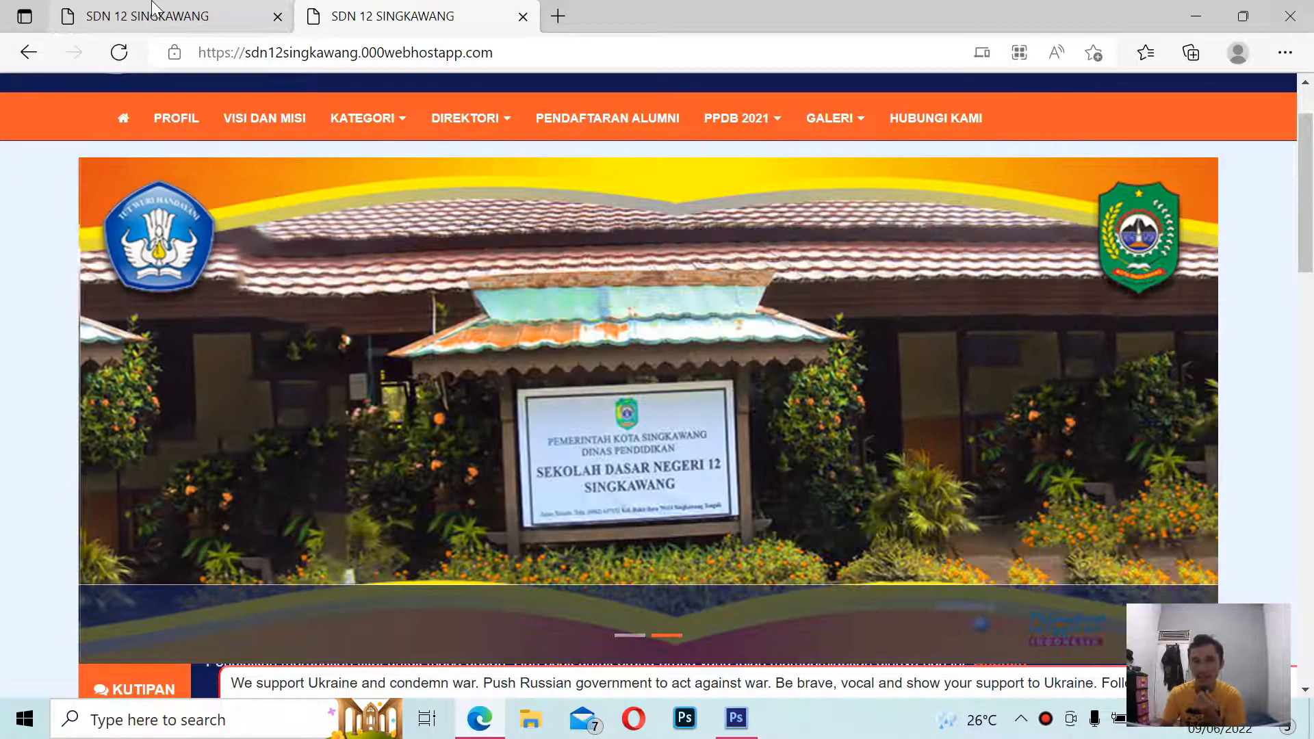
Go to the site's control panel and open the Beranda dashboard to review the new-student admission information.
{"action": "left_click", "coordinate": [144, 8]}
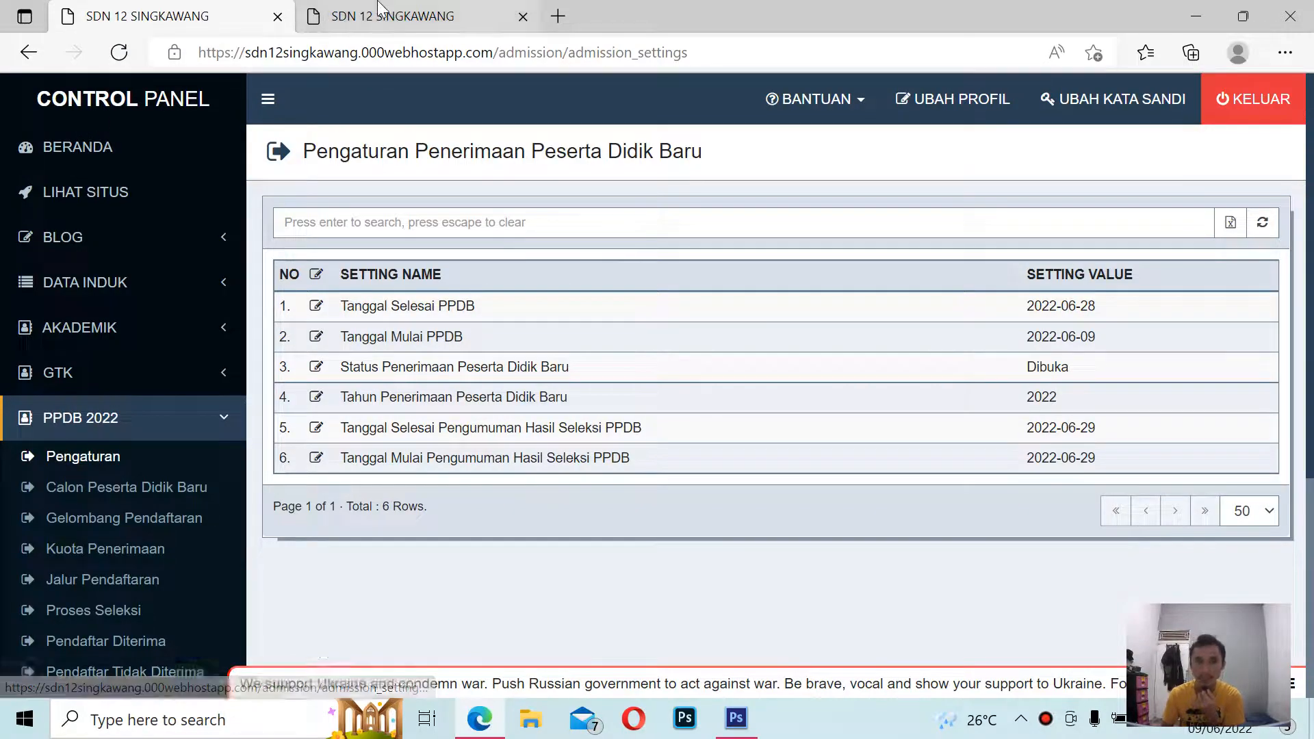
{"action": "left_click", "coordinate": [438, 16]}
{"action": "left_click", "coordinate": [534, 52]}
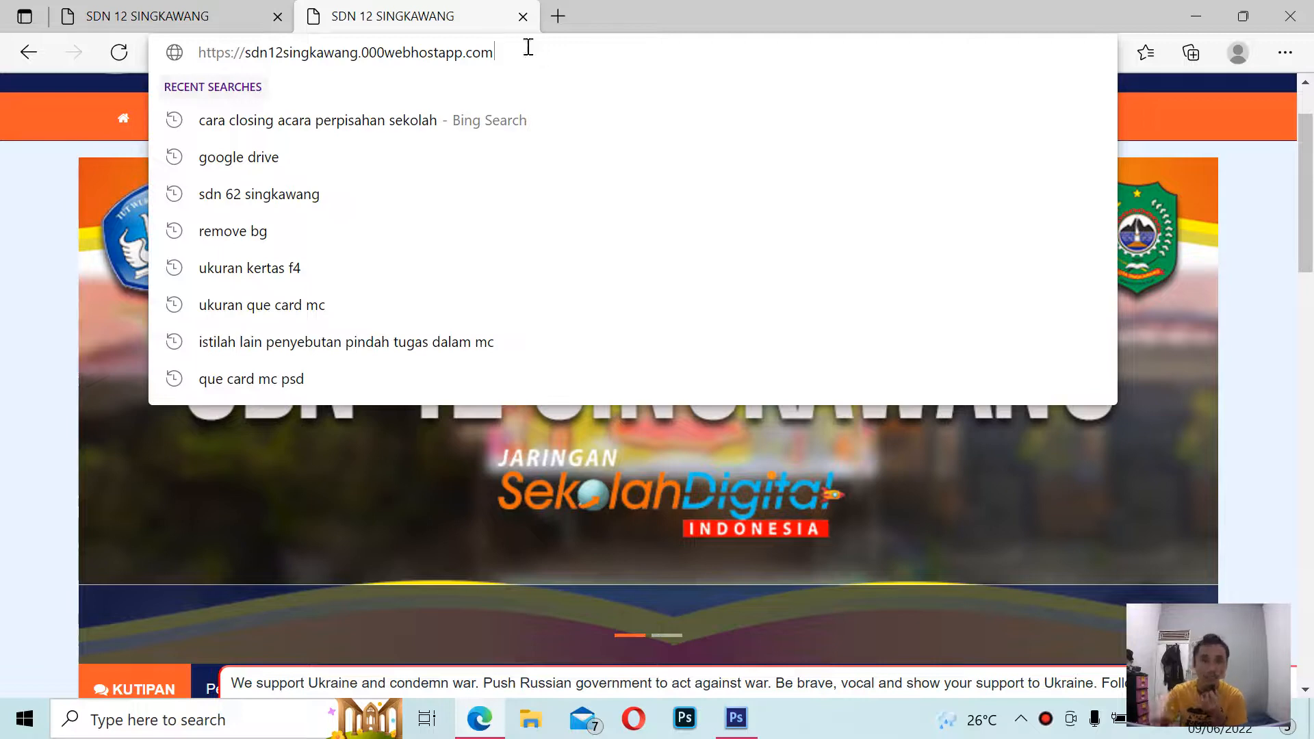
{"action": "left_click", "coordinate": [188, 16]}
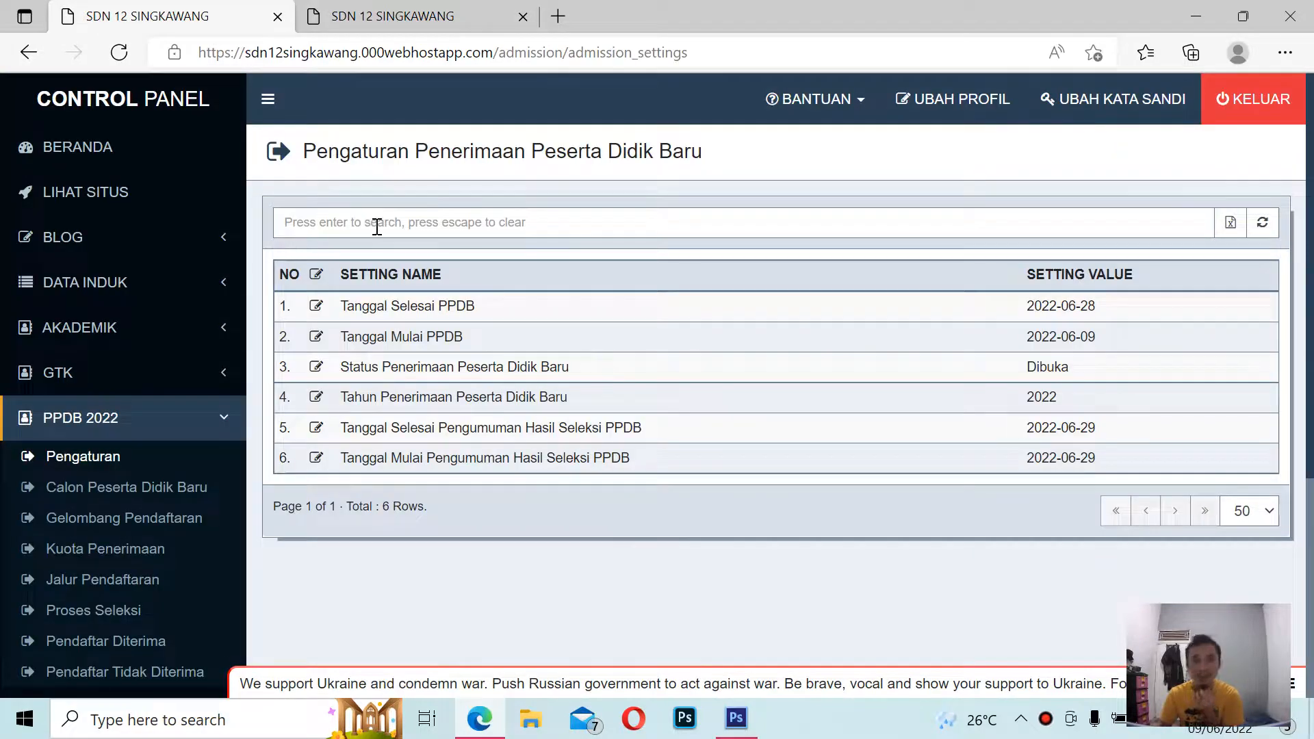
{"action": "left_click", "coordinate": [171, 159]}
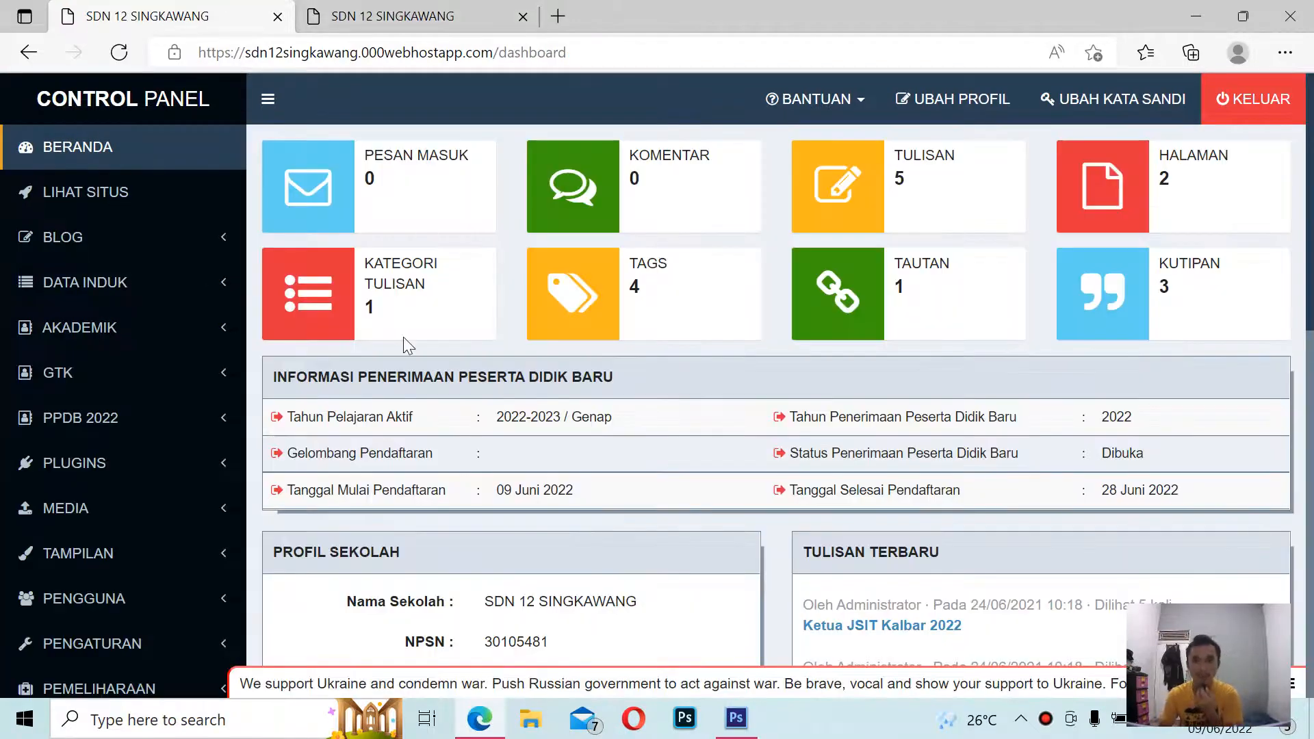
{"action": "scroll", "coordinate": [404, 337], "scroll_direction": "down", "scroll_amount": 2}
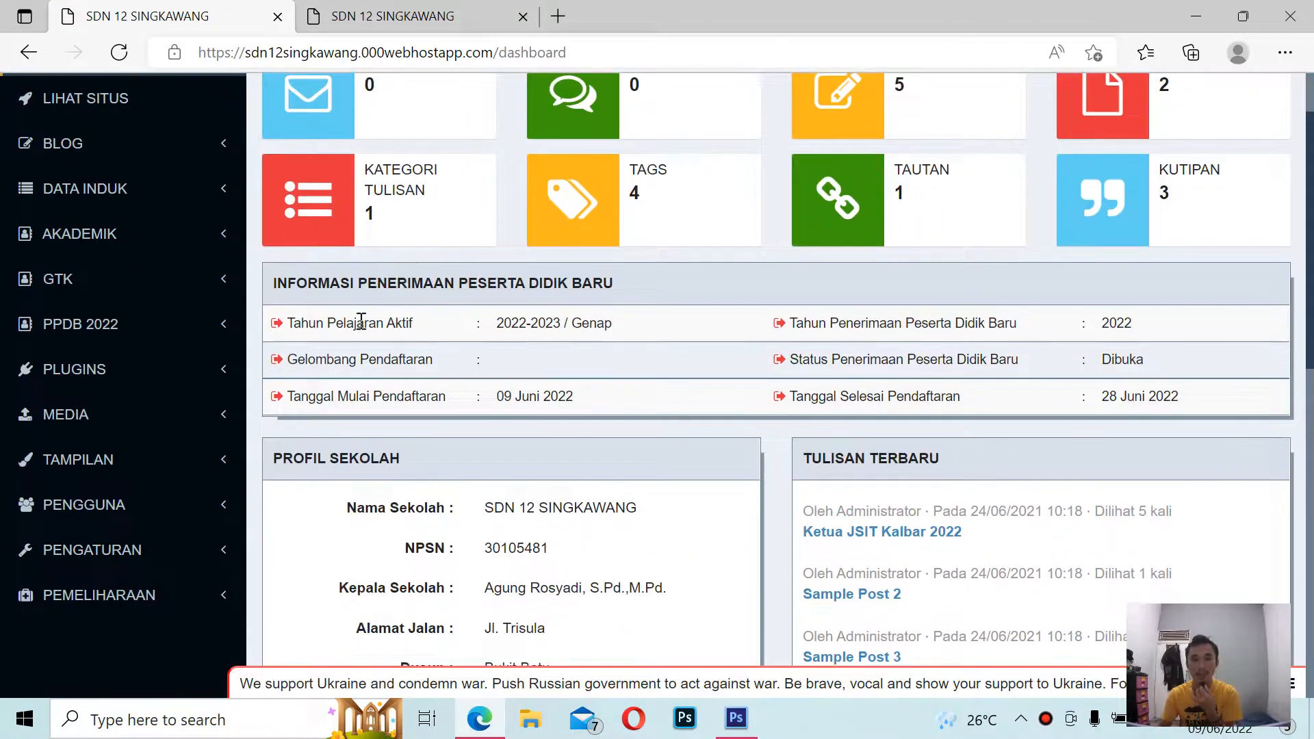
Expand Data Induk in the control panel and review the available sections alongside the public home page.
{"action": "left_click", "coordinate": [120, 202]}
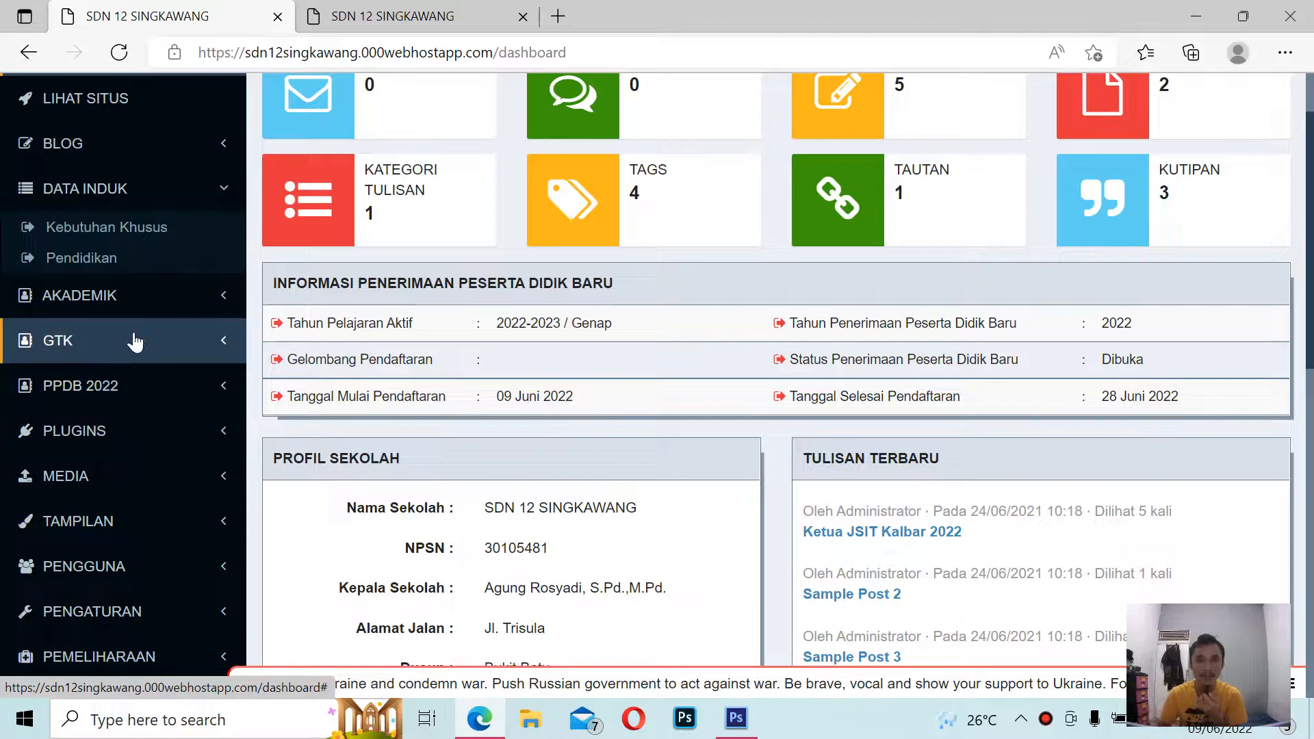
{"action": "scroll", "coordinate": [199, 310], "scroll_direction": "up", "scroll_amount": 2}
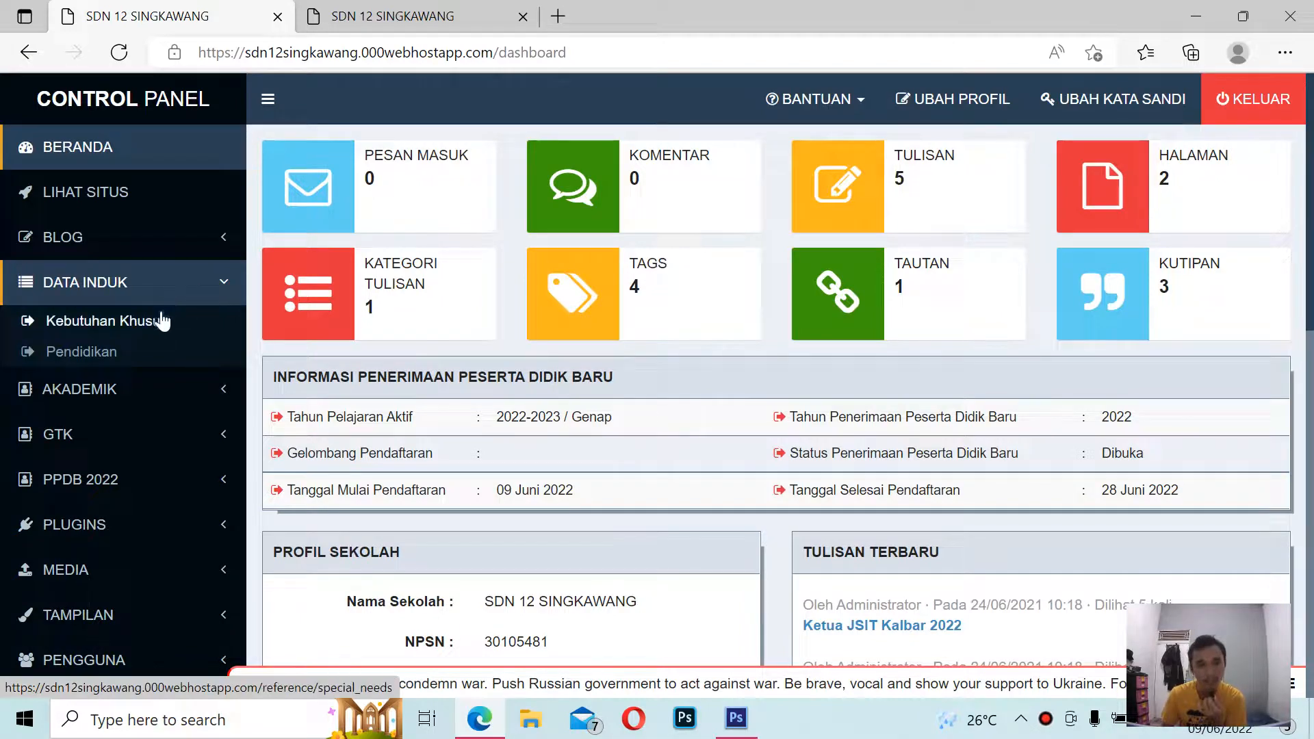
{"action": "scroll", "coordinate": [162, 319], "scroll_direction": "down", "scroll_amount": 4}
{"action": "scroll", "coordinate": [146, 376], "scroll_direction": "up", "scroll_amount": 4}
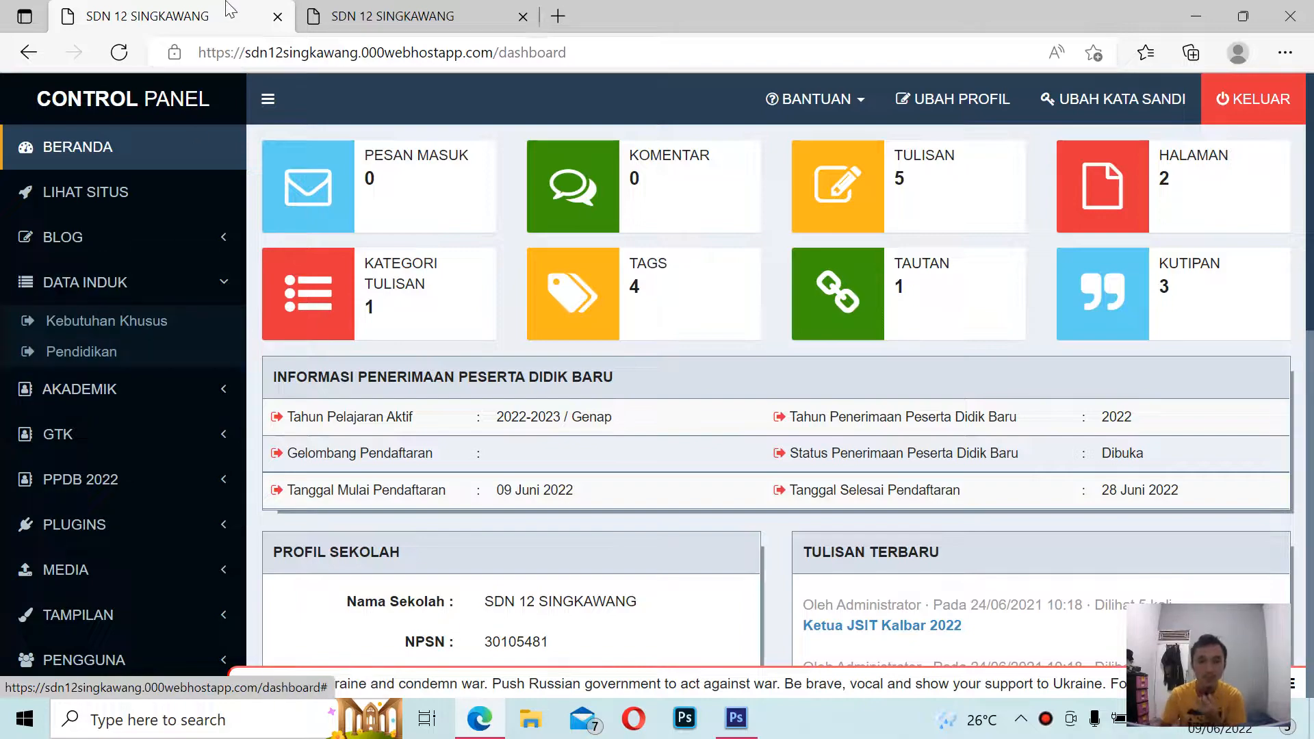
{"action": "left_click", "coordinate": [333, 15]}
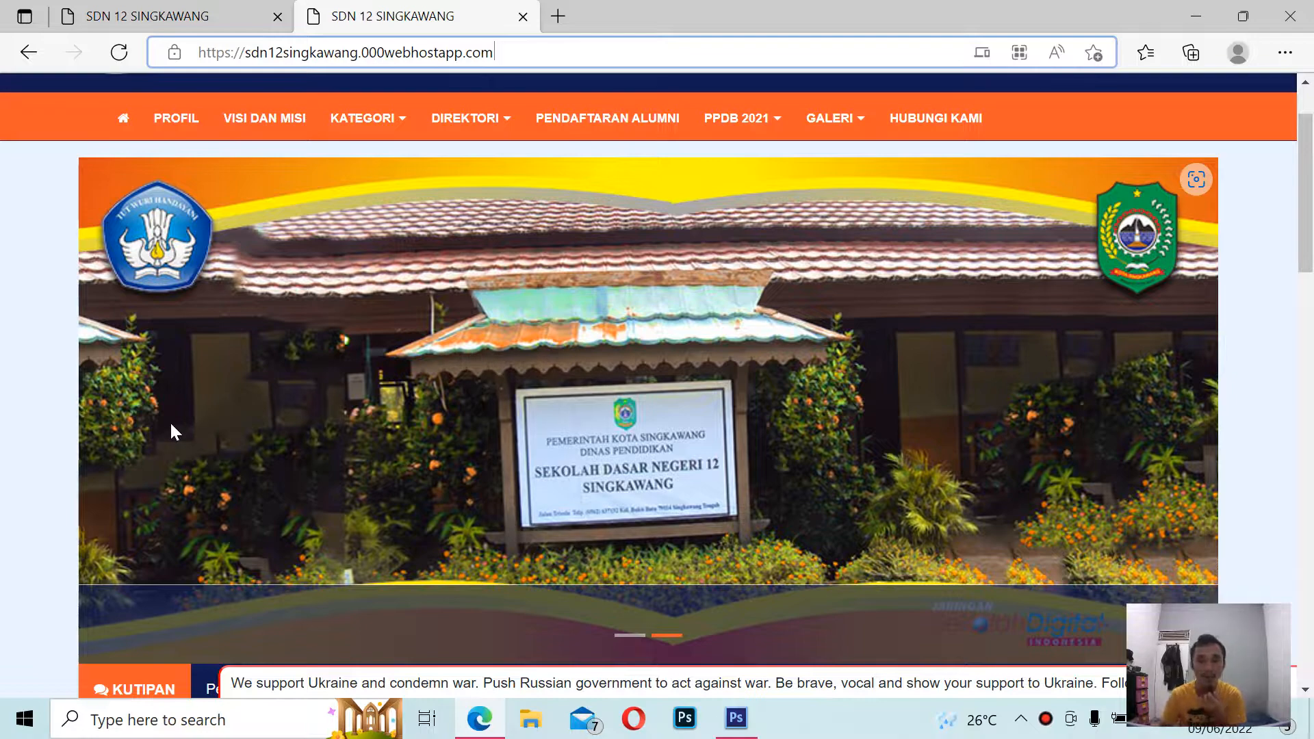
{"action": "left_click", "coordinate": [191, 16]}
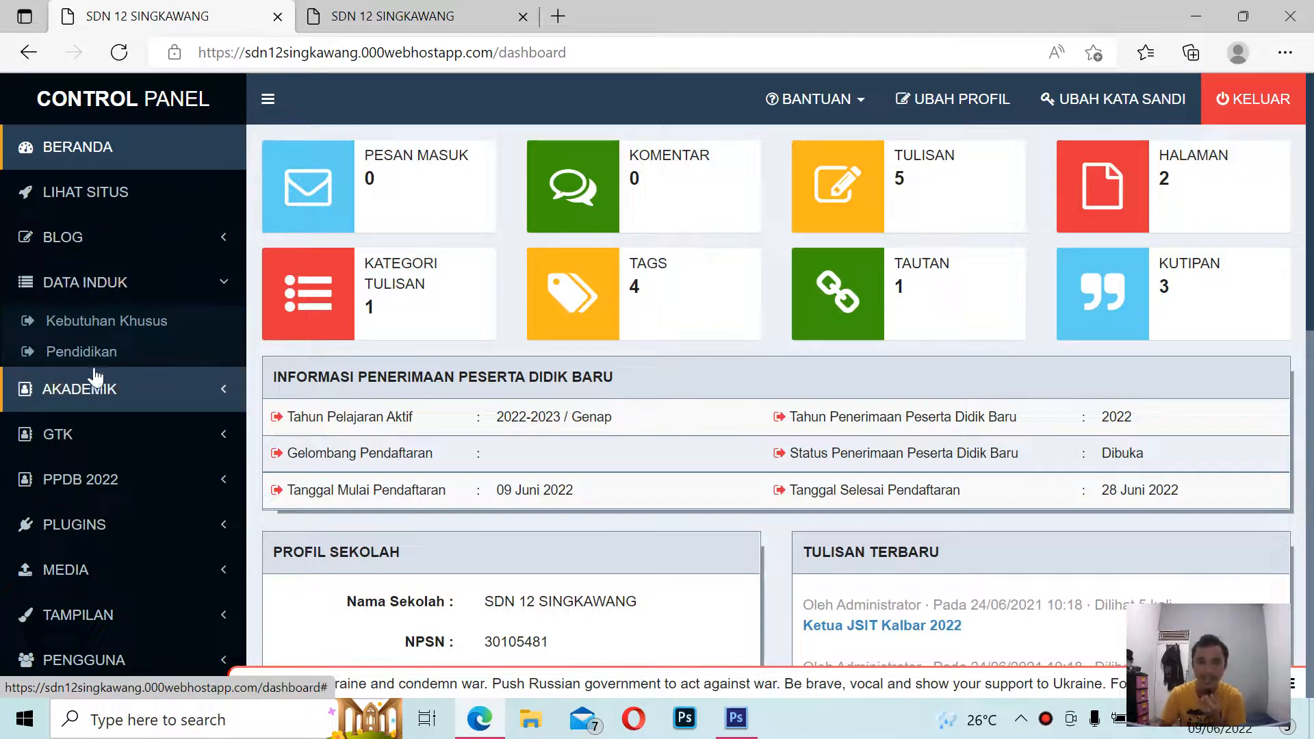
{"action": "scroll", "coordinate": [94, 343], "scroll_direction": "down", "scroll_amount": 1}
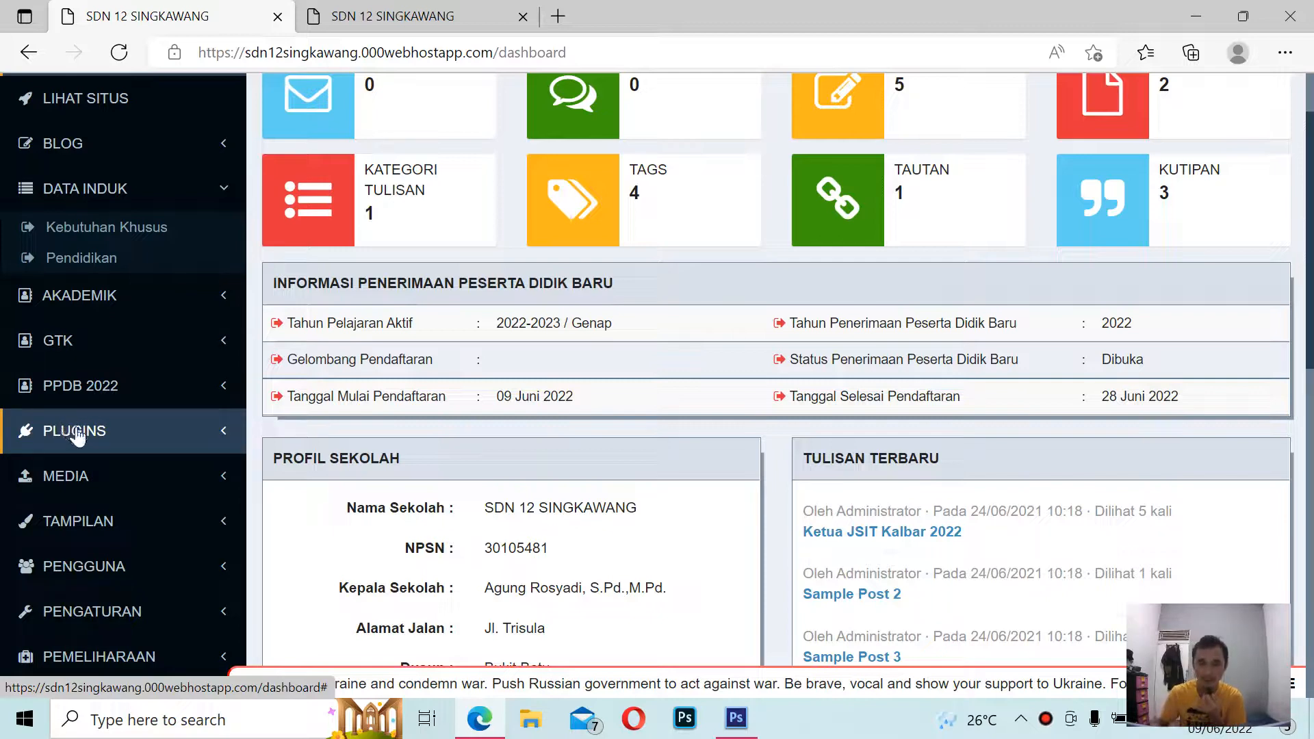
Open the Formulir PPDB admission form on the public school site.
{"action": "left_click", "coordinate": [383, 15]}
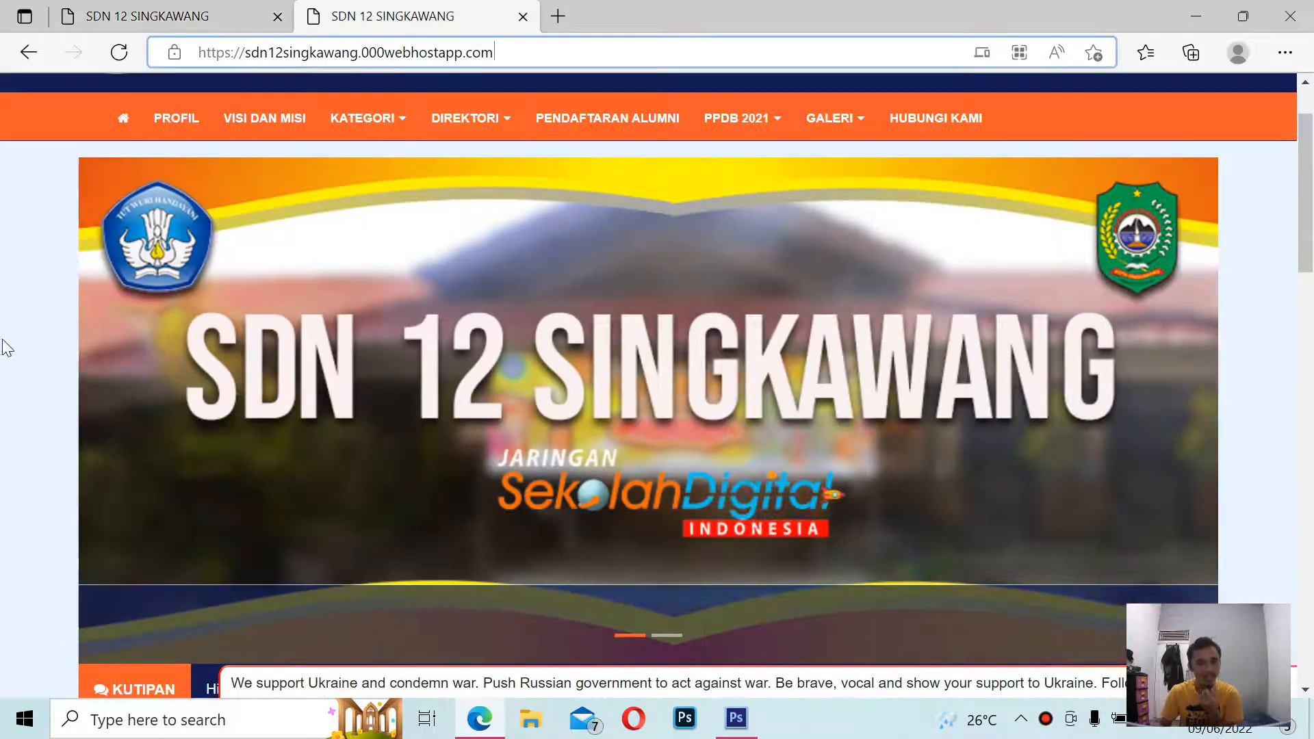
{"action": "left_click", "coordinate": [739, 120]}
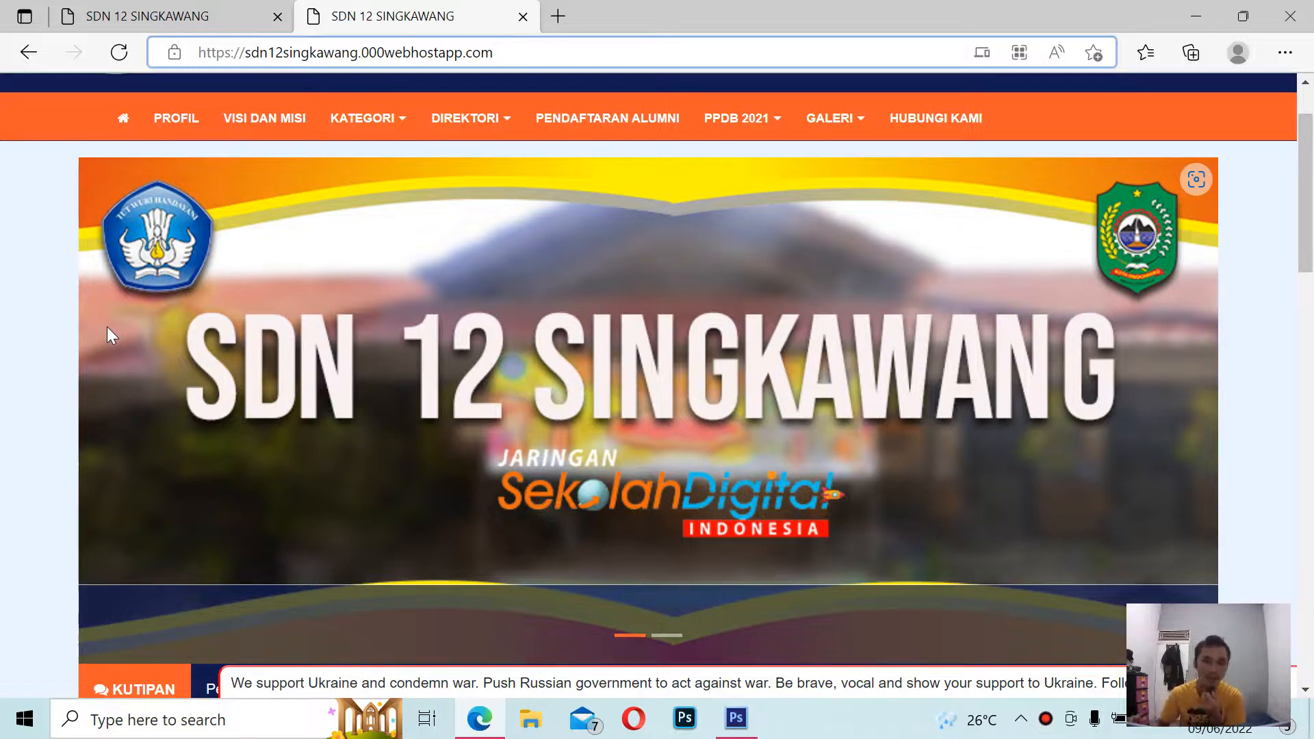
{"action": "left_click", "coordinate": [746, 118]}
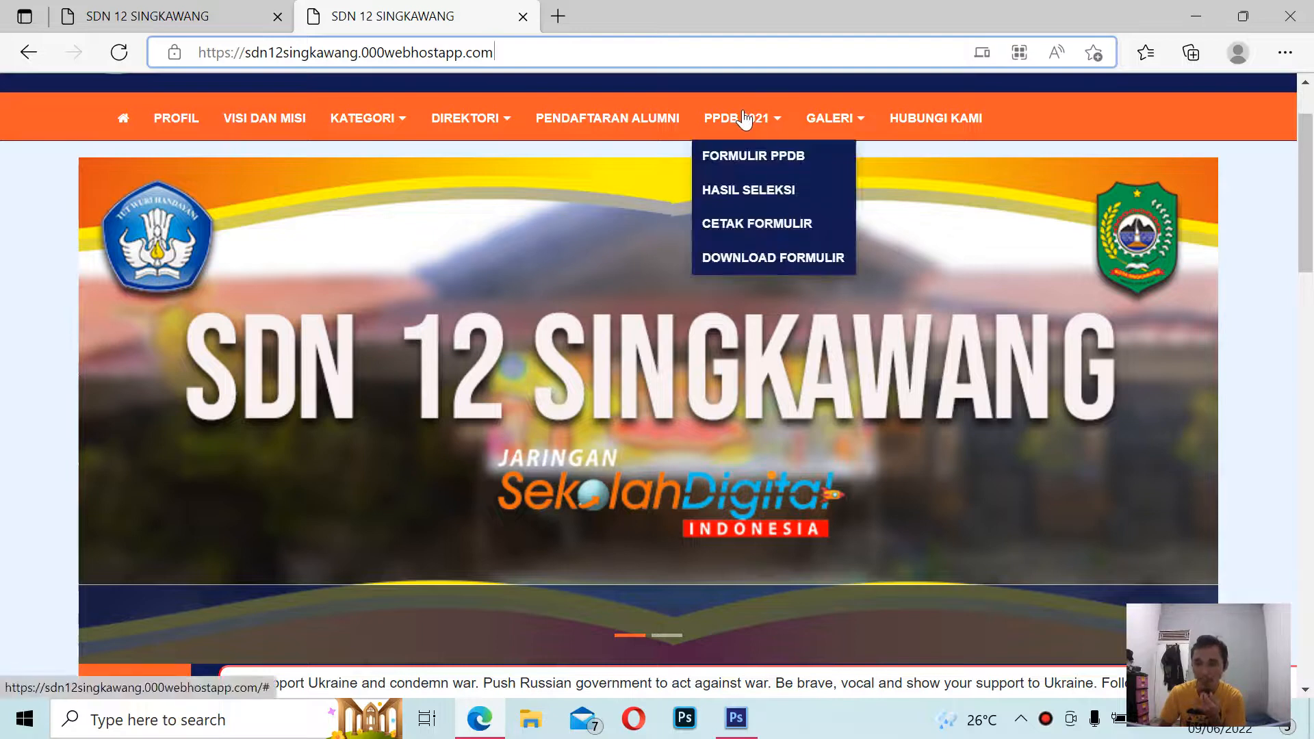
{"action": "left_click", "coordinate": [752, 157]}
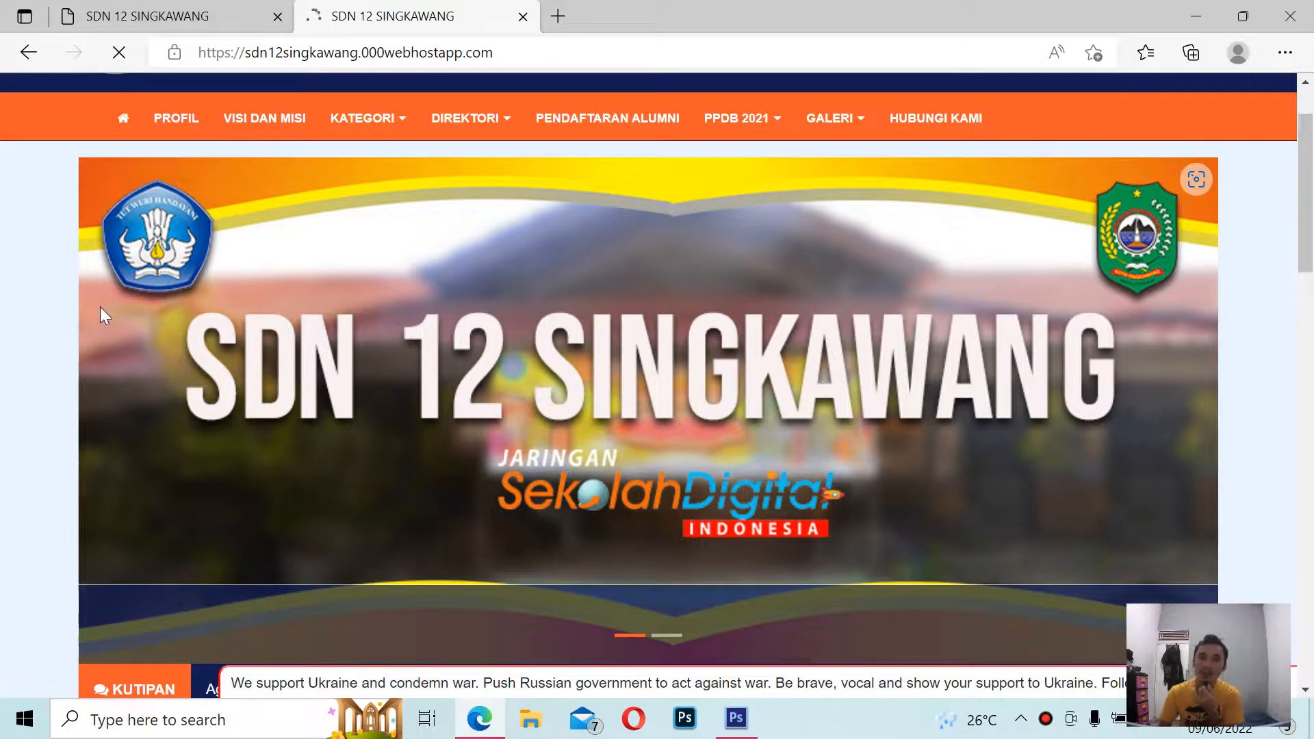
Look through the admission form's Registrasi Peserta Didik and Data Pribadi sections down to the address and contact fields.
{"action": "scroll", "coordinate": [96, 321], "scroll_direction": "down", "scroll_amount": 3}
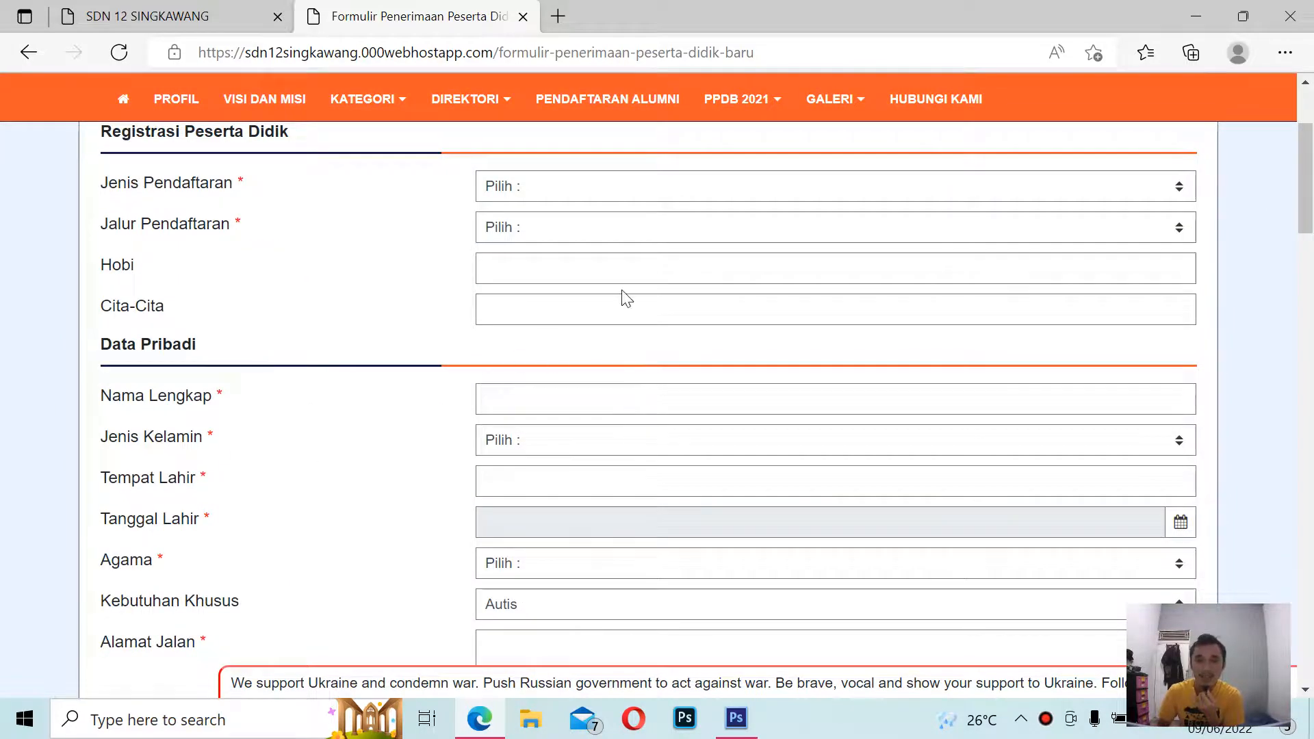
{"action": "scroll", "coordinate": [557, 355], "scroll_direction": "up", "scroll_amount": 3}
{"action": "scroll", "coordinate": [543, 367], "scroll_direction": "down", "scroll_amount": 1}
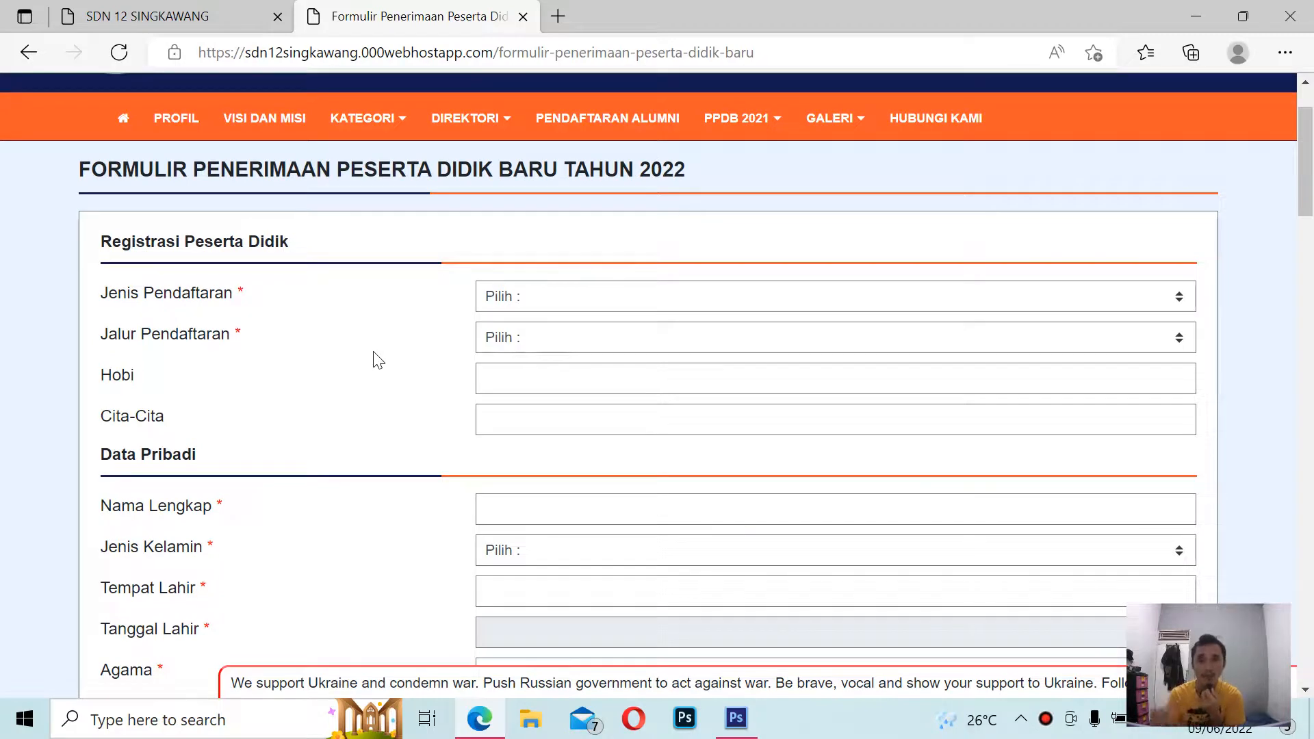
{"action": "scroll", "coordinate": [647, 347], "scroll_direction": "down", "scroll_amount": 2}
{"action": "scroll", "coordinate": [647, 347], "scroll_direction": "down", "scroll_amount": 8}
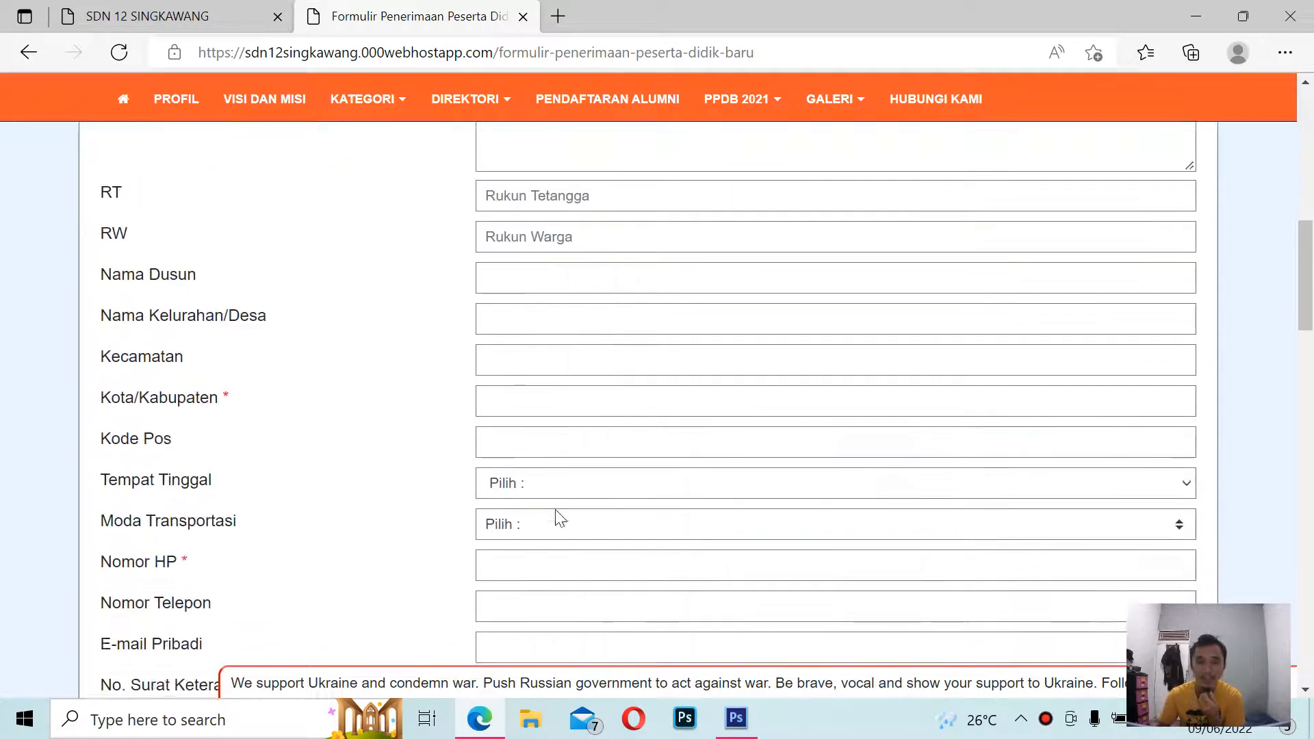
Open the Calon Peserta Didik Baru list under PPDB 2022 in the school's control panel.
{"action": "left_click", "coordinate": [137, 8]}
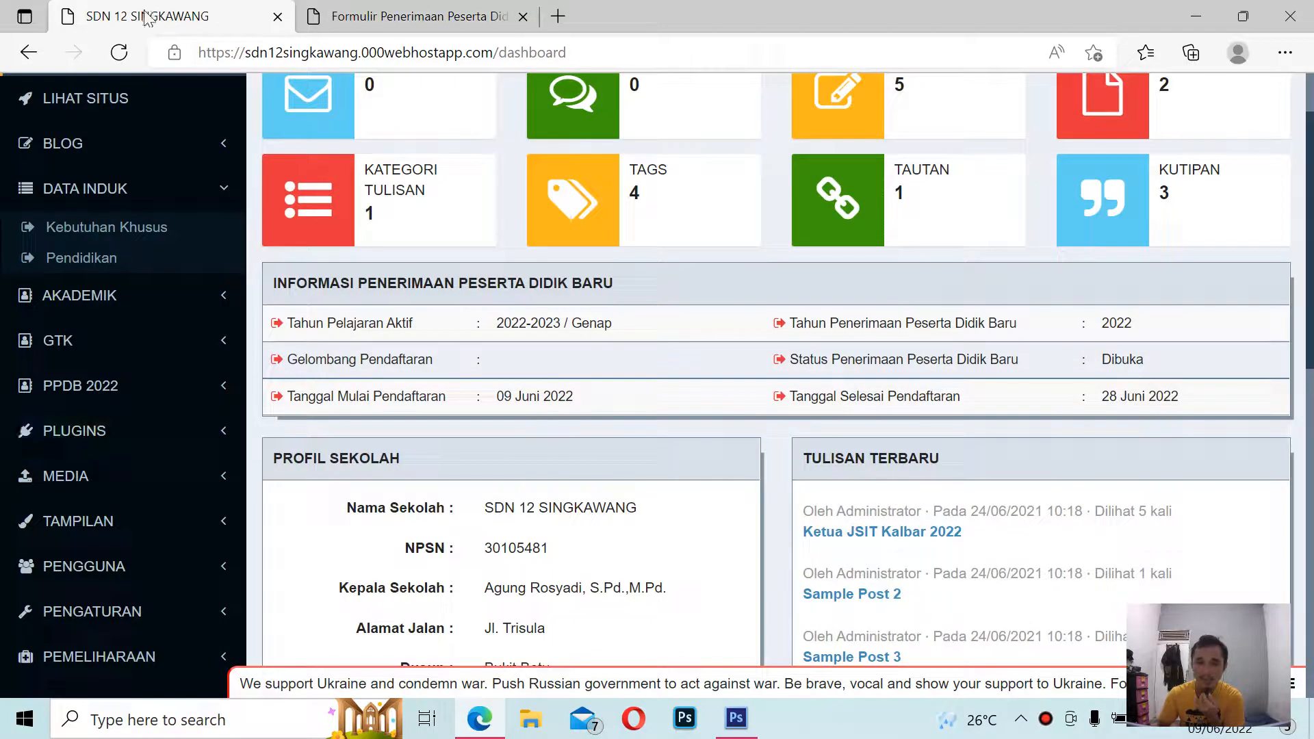
{"action": "left_click", "coordinate": [74, 388]}
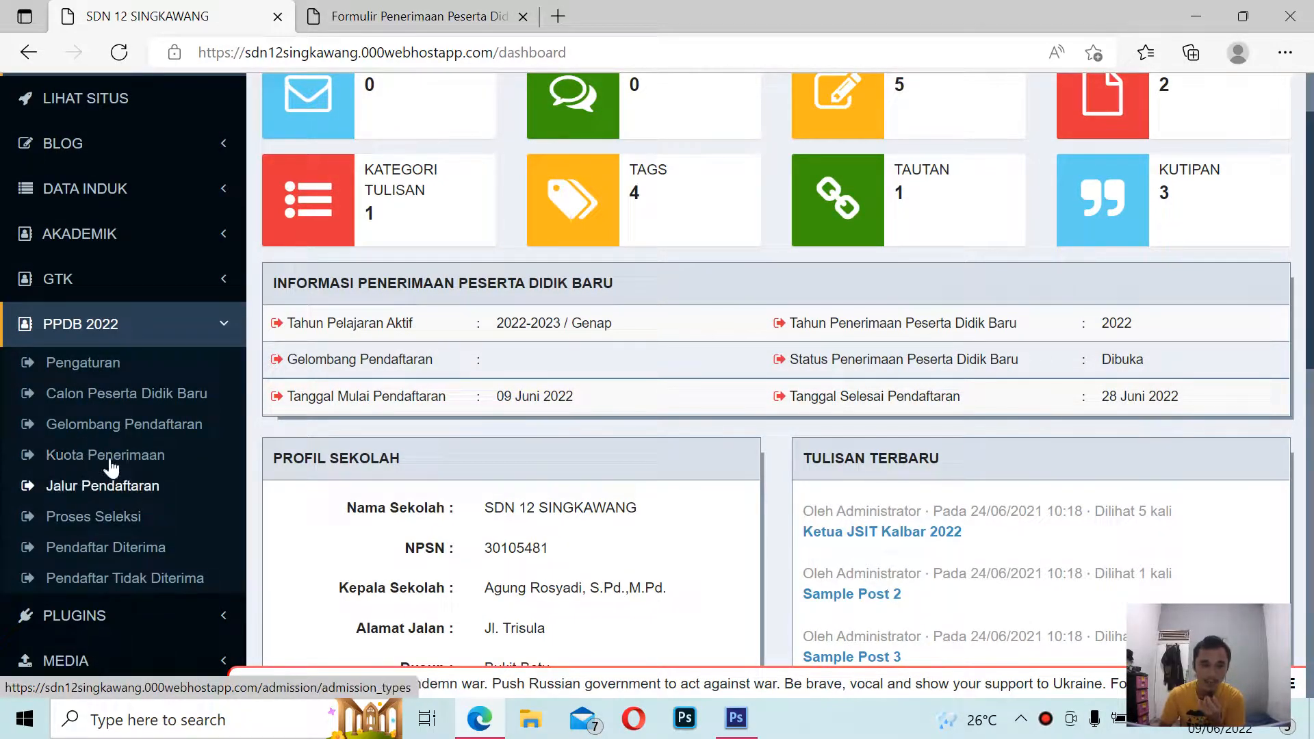
{"action": "left_click", "coordinate": [91, 393]}
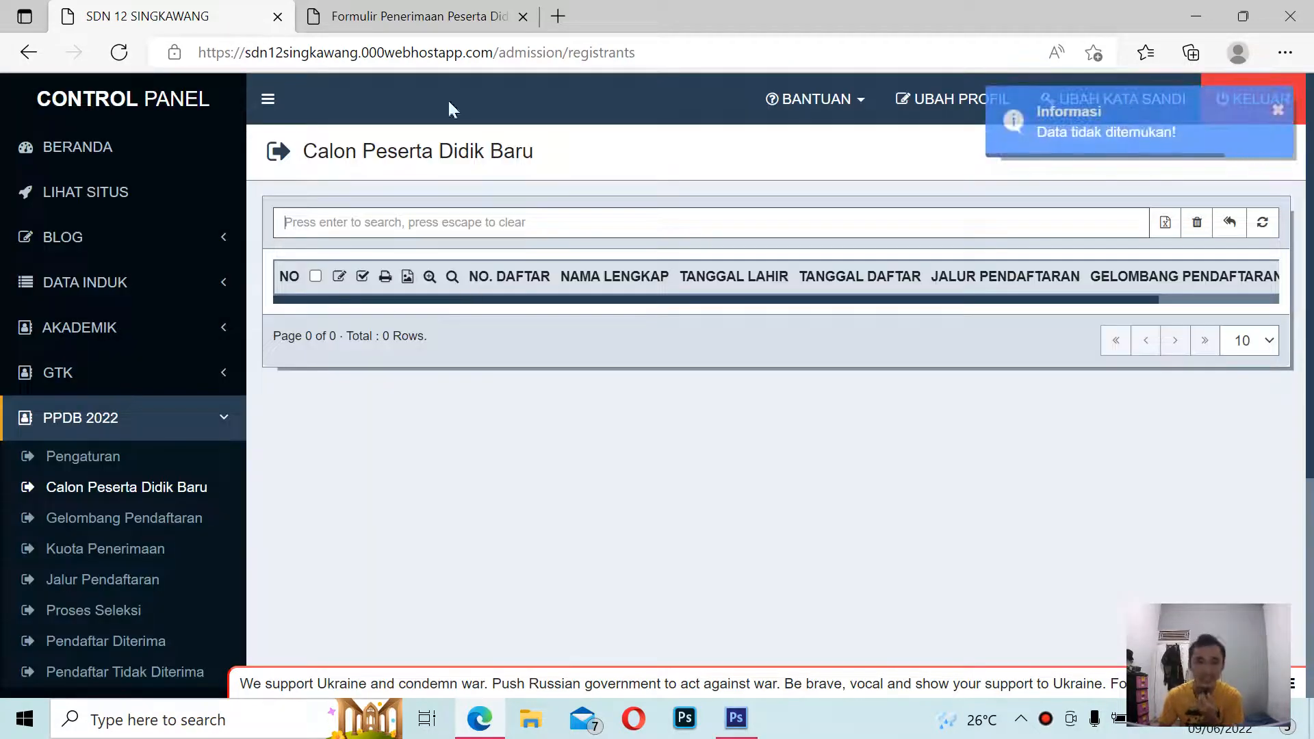
Review the admission form's parent, personal and registration fields, and return to the control panel's list of prospective students.
{"action": "left_click", "coordinate": [381, 15]}
{"action": "scroll", "coordinate": [548, 420], "scroll_direction": "down", "scroll_amount": 10}
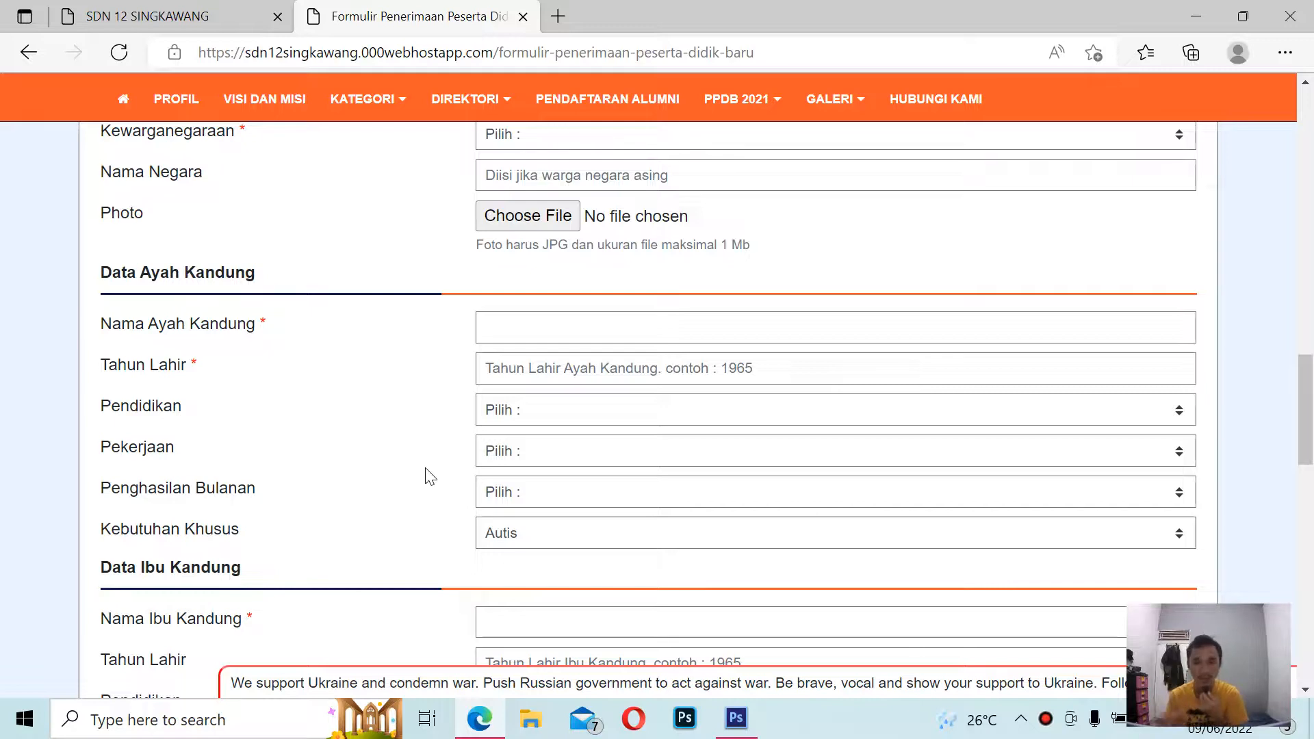
{"action": "scroll", "coordinate": [449, 461], "scroll_direction": "up", "scroll_amount": 10}
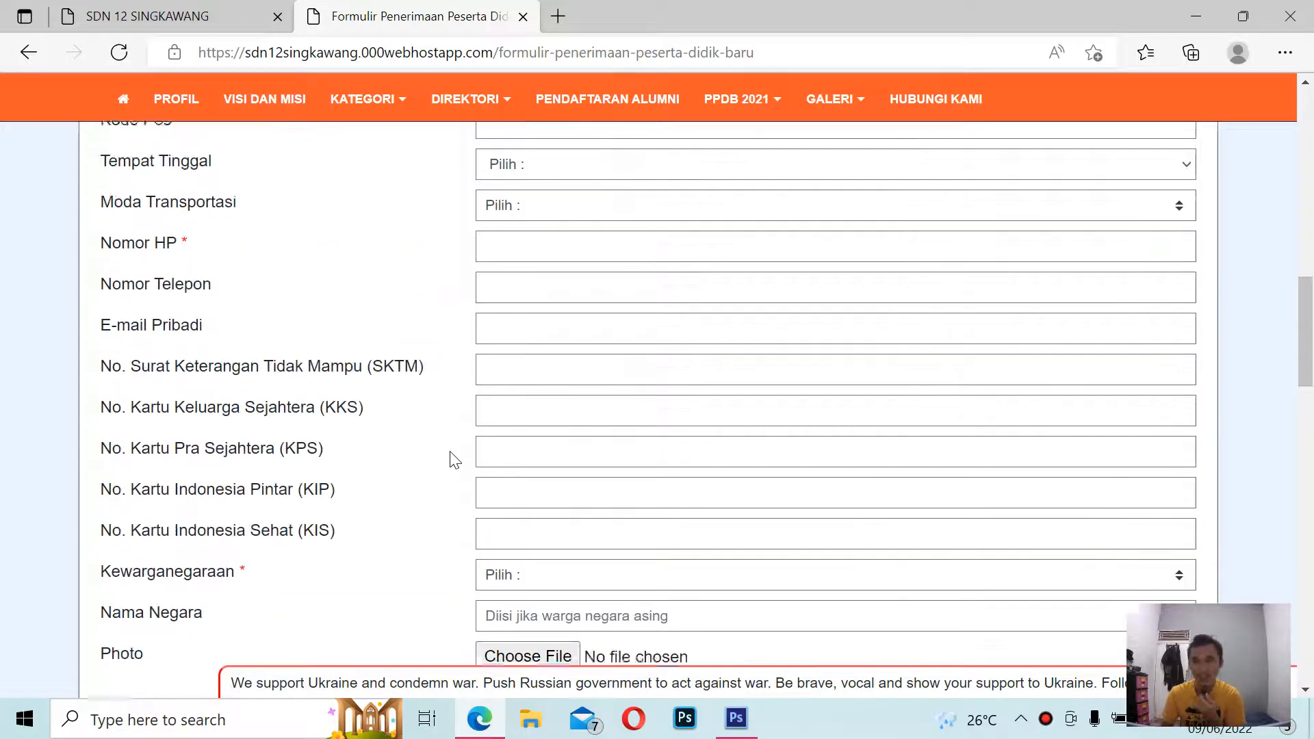
{"action": "scroll", "coordinate": [455, 460], "scroll_direction": "up", "scroll_amount": 7}
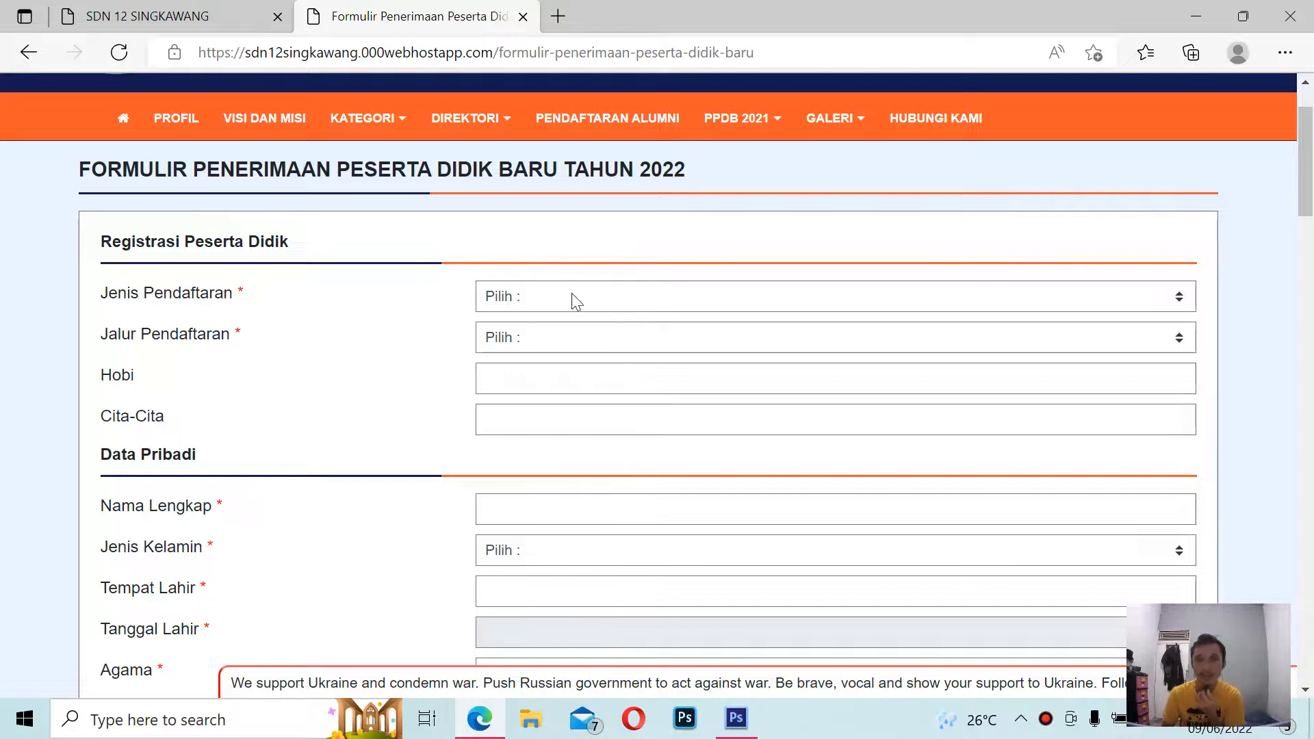
{"action": "scroll", "coordinate": [546, 315], "scroll_direction": "down", "scroll_amount": 2}
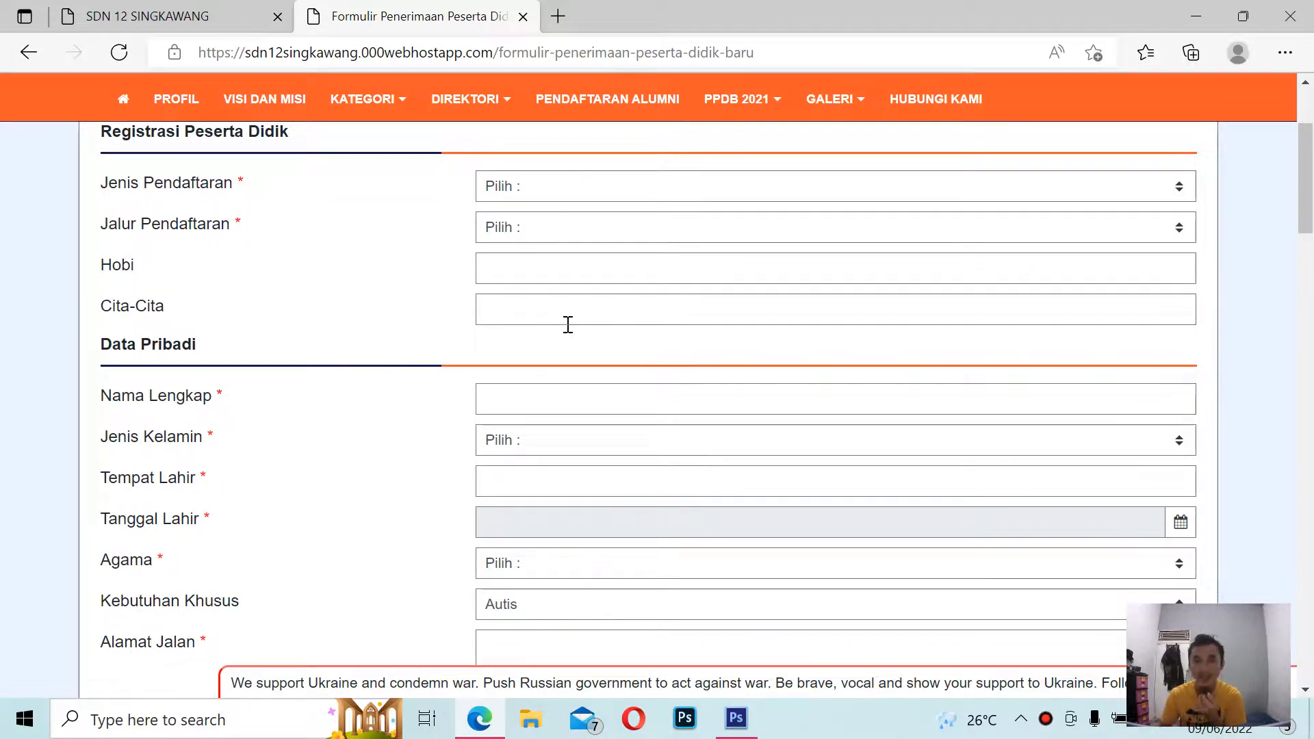
{"action": "scroll", "coordinate": [548, 342], "scroll_direction": "down", "scroll_amount": 1}
{"action": "left_click", "coordinate": [134, 15]}
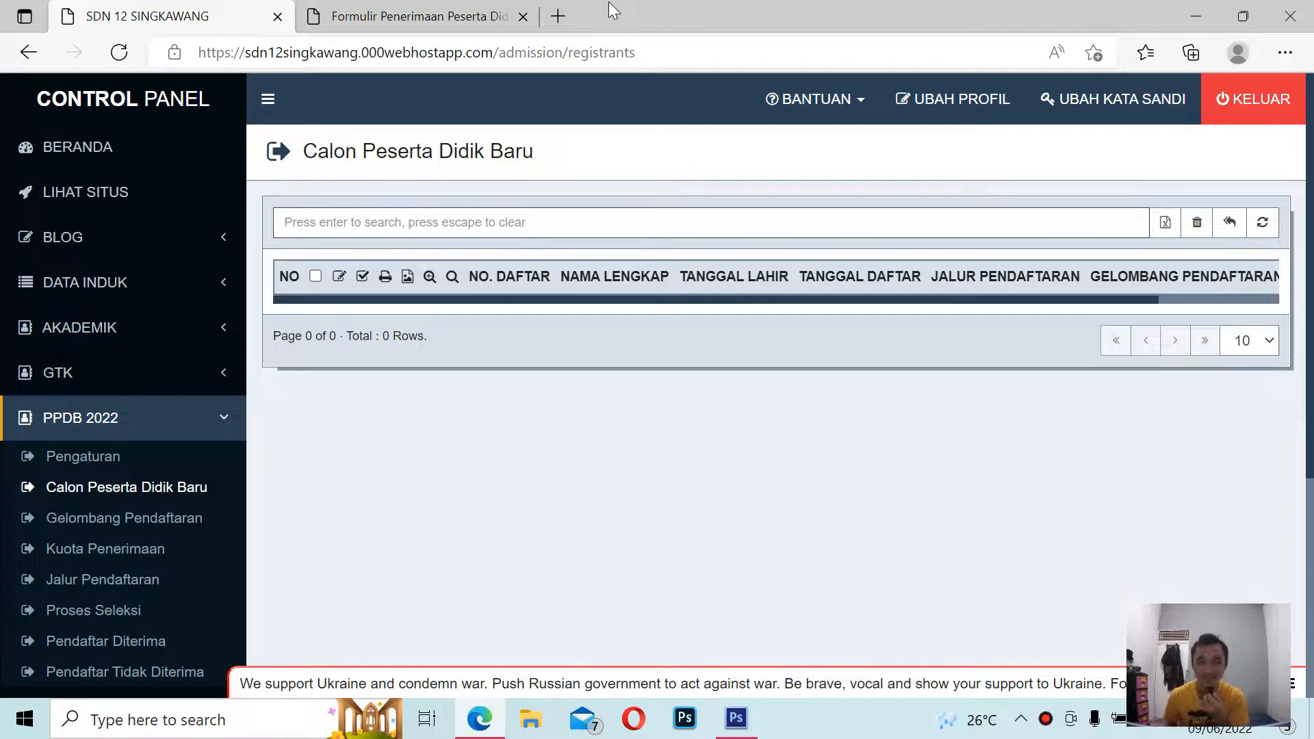
{"action": "left_click", "coordinate": [558, 16]}
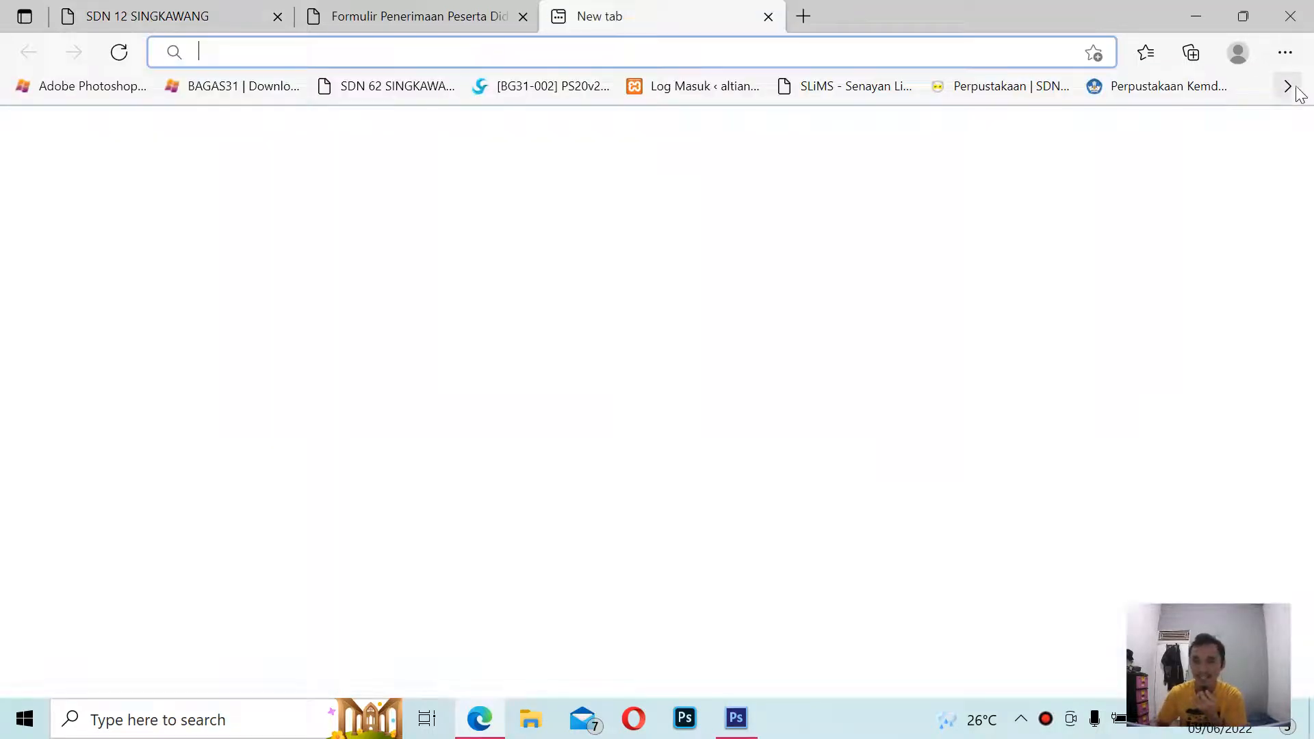
{"action": "left_click", "coordinate": [1287, 85]}
{"action": "scroll", "coordinate": [991, 512], "scroll_direction": "down", "scroll_amount": 6}
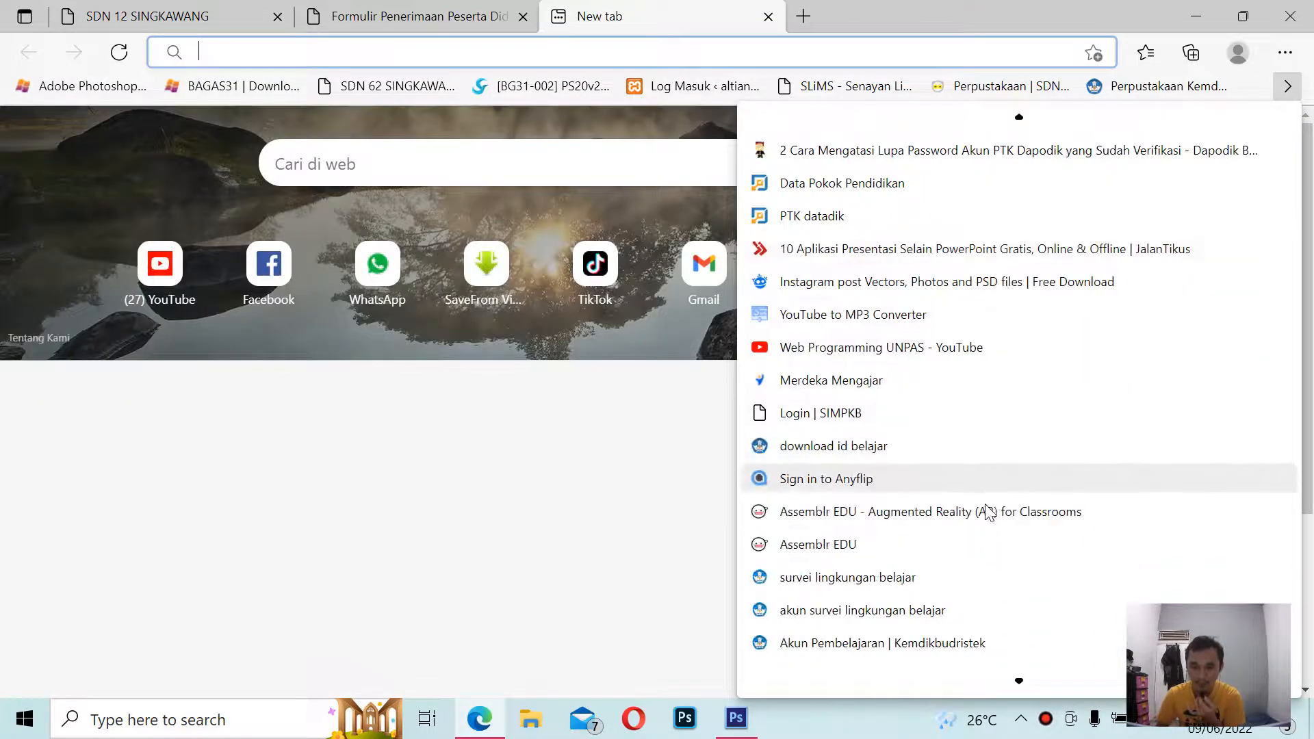
{"action": "scroll", "coordinate": [985, 511], "scroll_direction": "down", "scroll_amount": 3}
{"action": "scroll", "coordinate": [980, 510], "scroll_direction": "down", "scroll_amount": 3}
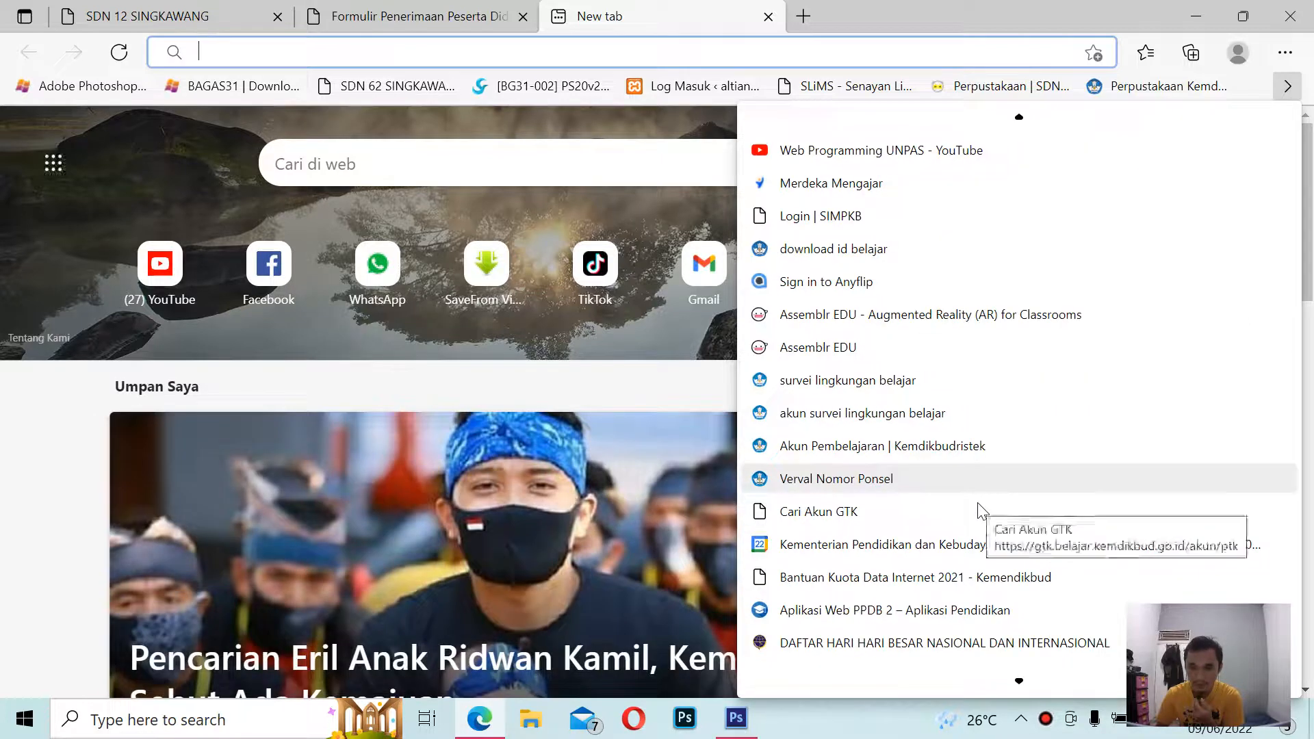
{"action": "scroll", "coordinate": [980, 510], "scroll_direction": "down", "scroll_amount": 3}
{"action": "scroll", "coordinate": [976, 519], "scroll_direction": "down", "scroll_amount": 3}
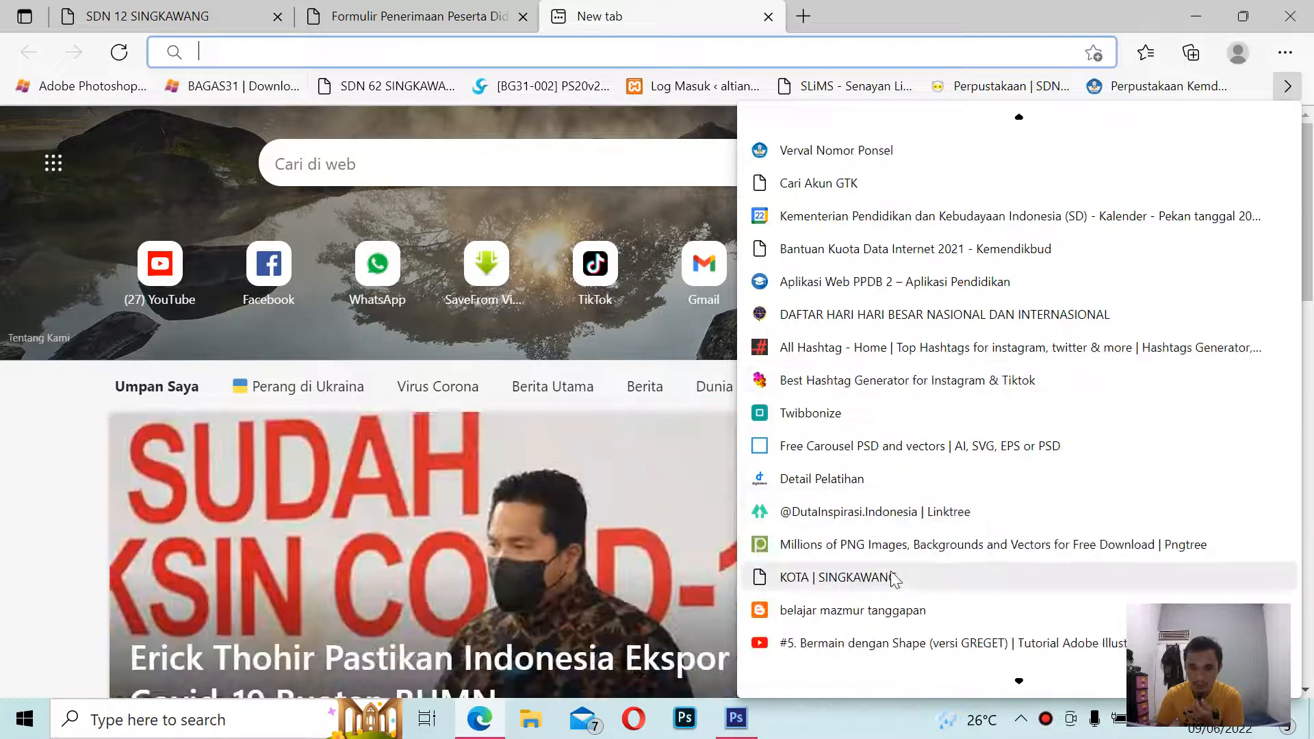
{"action": "left_click", "coordinate": [890, 576]}
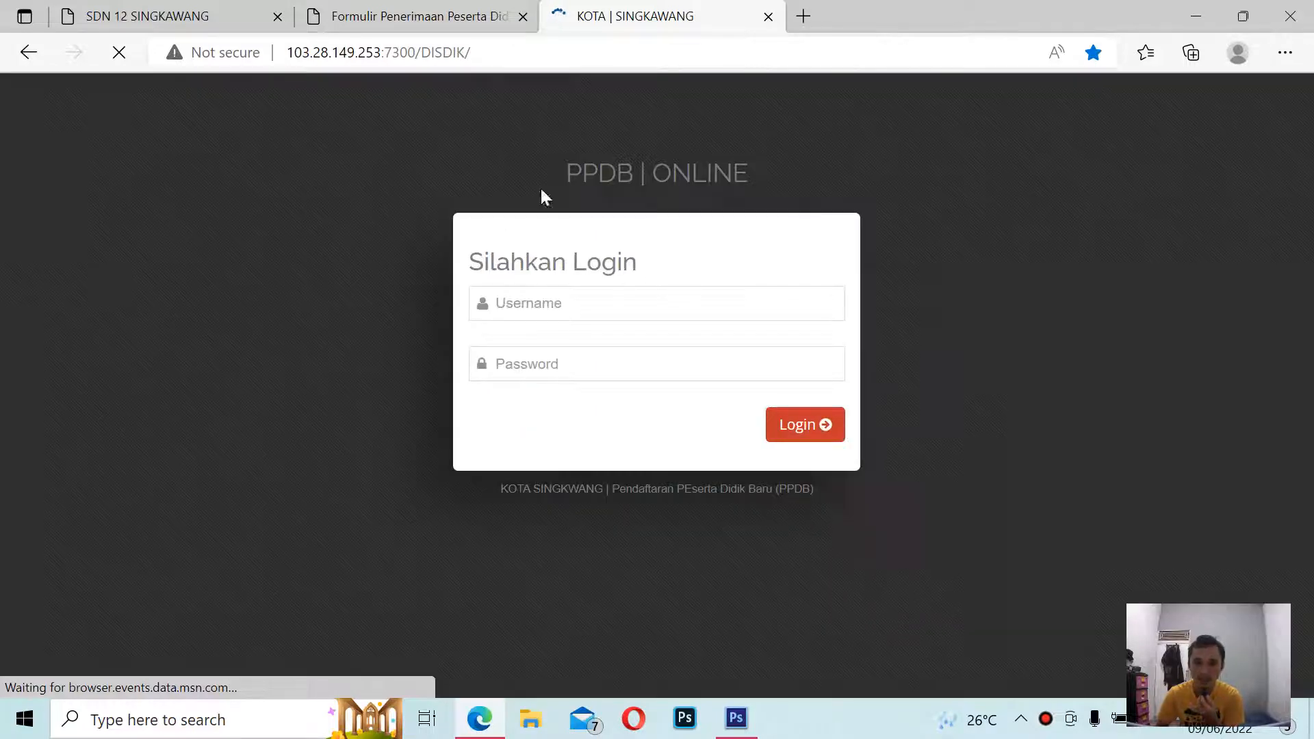
{"action": "left_click", "coordinate": [811, 55]}
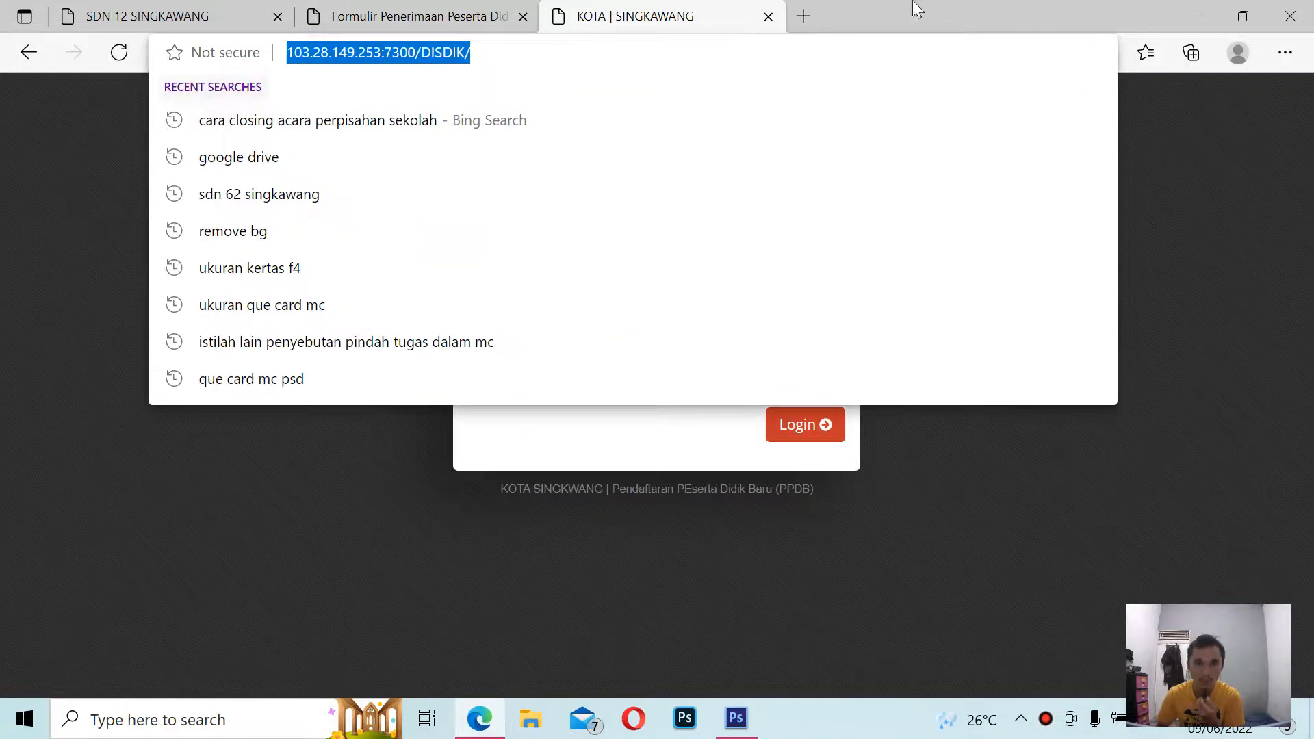
{"action": "left_click", "coordinate": [768, 16]}
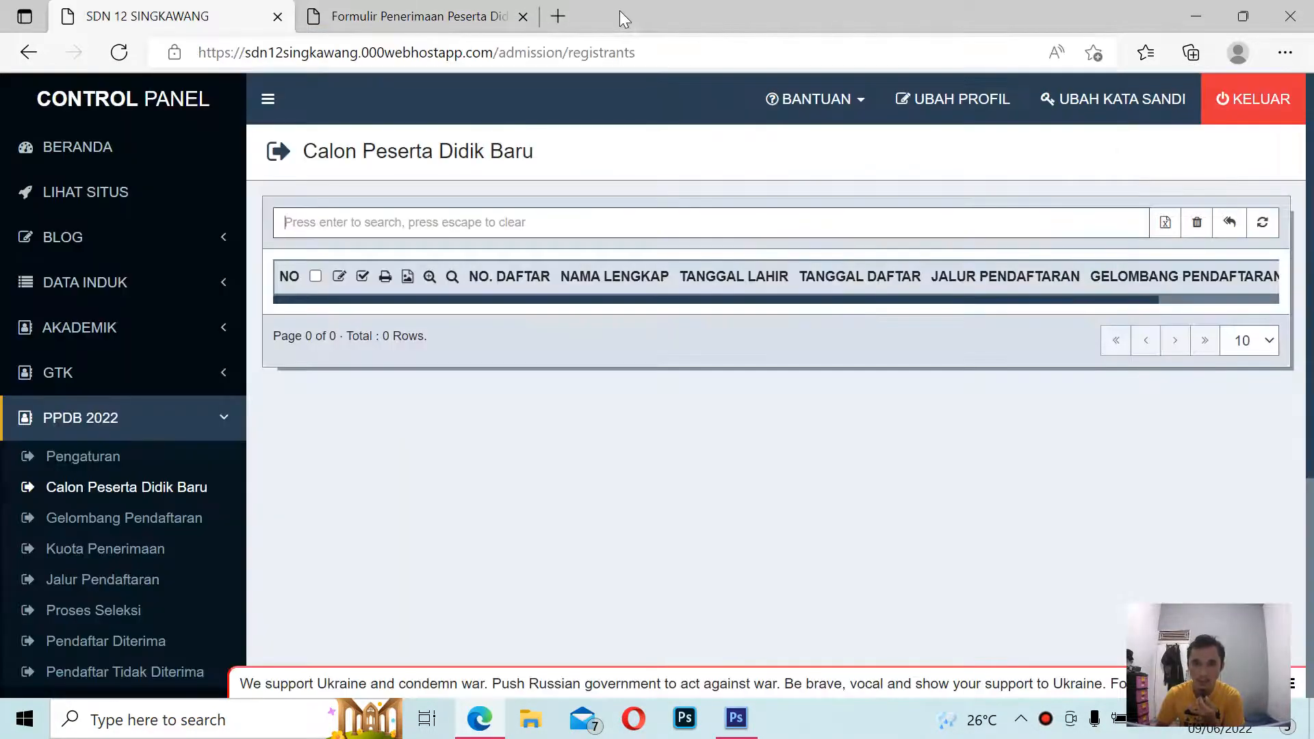
Open the bookmarked KOTA | SINGKAWANG PPDB Online login page in a new browser tab.
{"action": "left_click", "coordinate": [569, 10]}
{"action": "left_click", "coordinate": [1288, 86]}
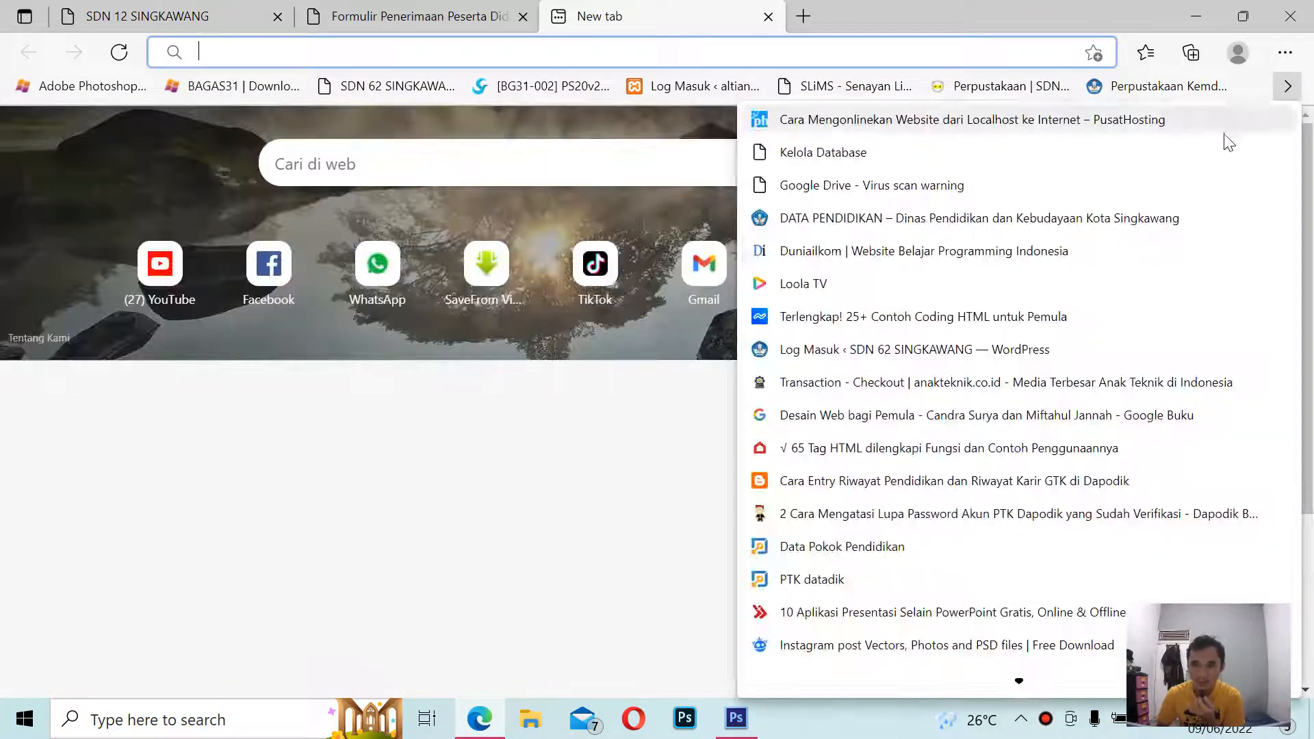
{"action": "scroll", "coordinate": [977, 354], "scroll_direction": "down", "scroll_amount": 3}
{"action": "left_click", "coordinate": [409, 5]}
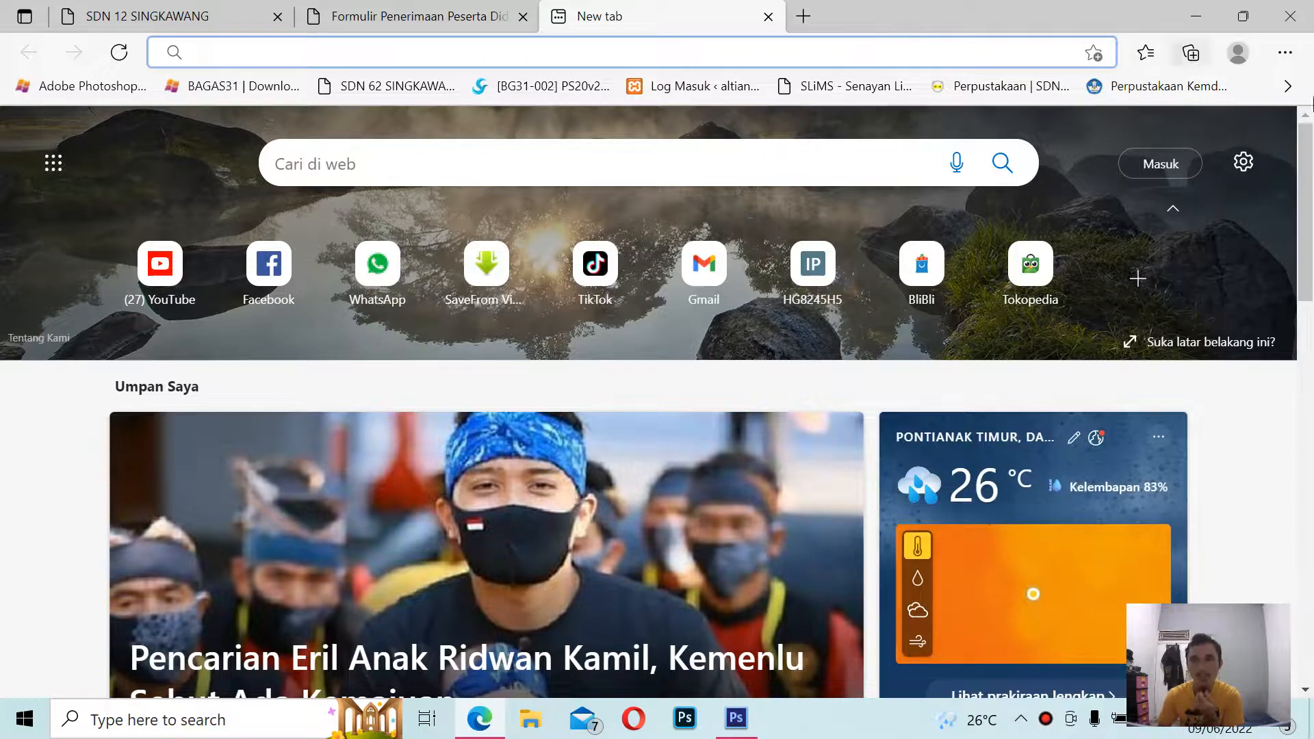
{"action": "left_click", "coordinate": [1288, 86]}
{"action": "scroll", "coordinate": [838, 541], "scroll_direction": "down", "scroll_amount": 5}
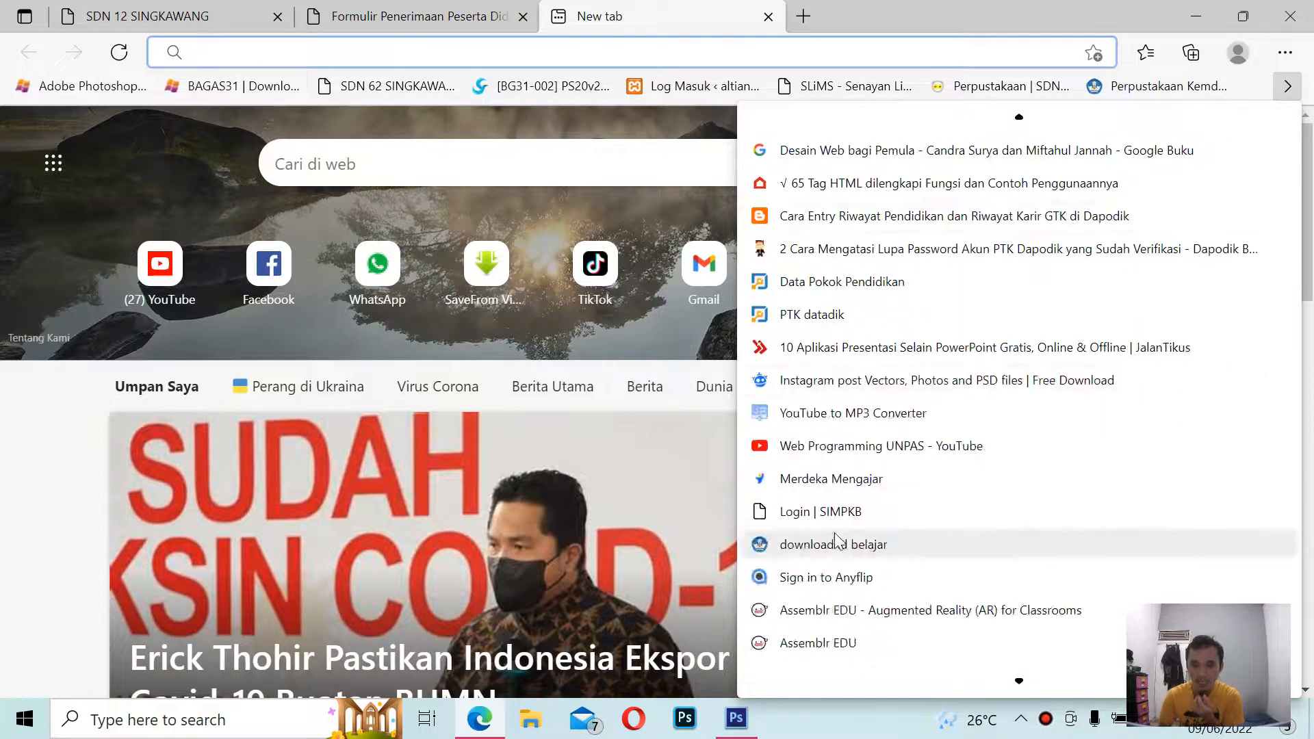
{"action": "scroll", "coordinate": [838, 540], "scroll_direction": "down", "scroll_amount": 5}
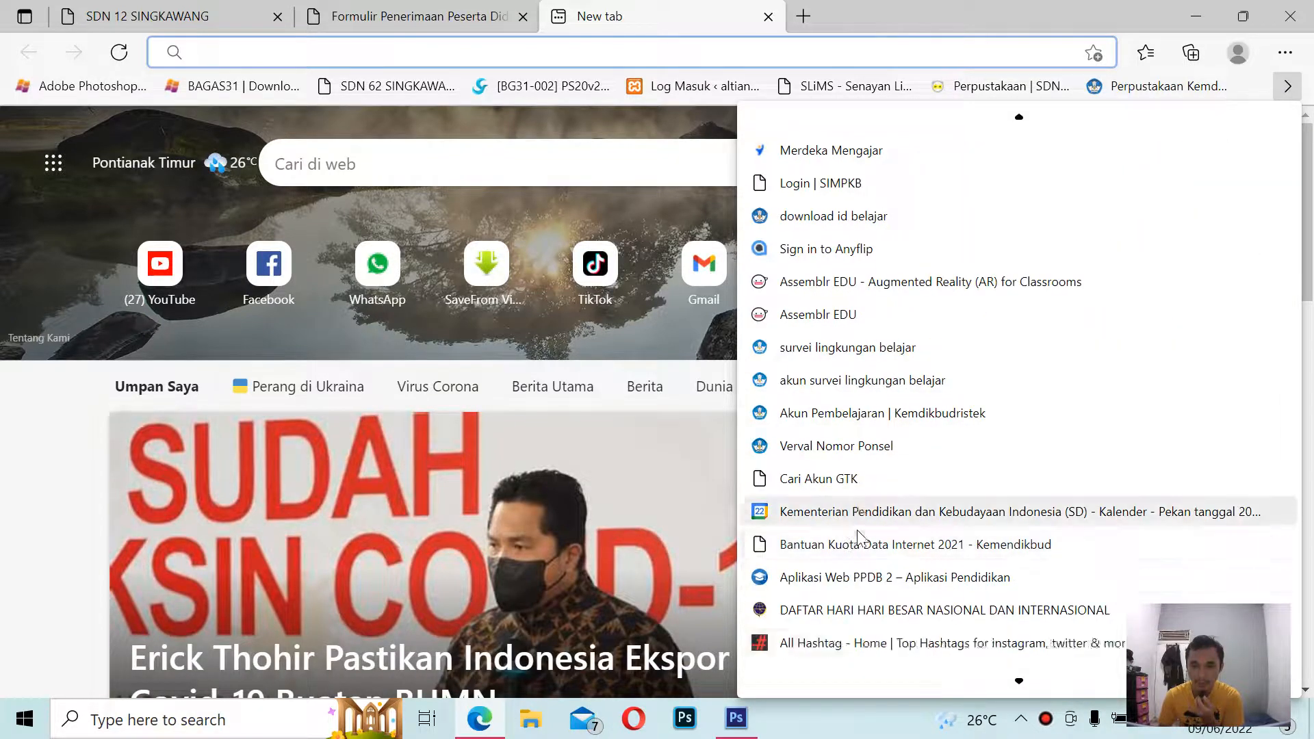
{"action": "scroll", "coordinate": [858, 538], "scroll_direction": "down", "scroll_amount": 6}
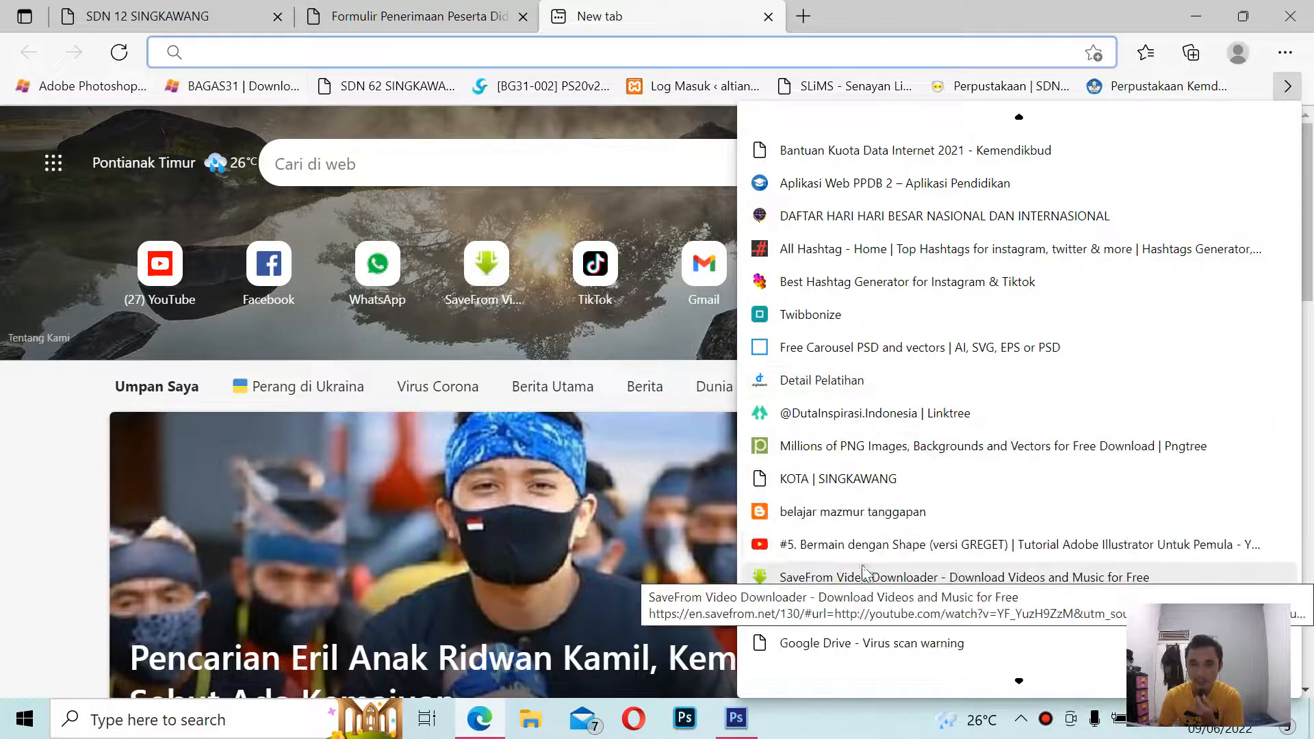
{"action": "scroll", "coordinate": [863, 572], "scroll_direction": "down", "scroll_amount": 1}
{"action": "left_click", "coordinate": [869, 448]}
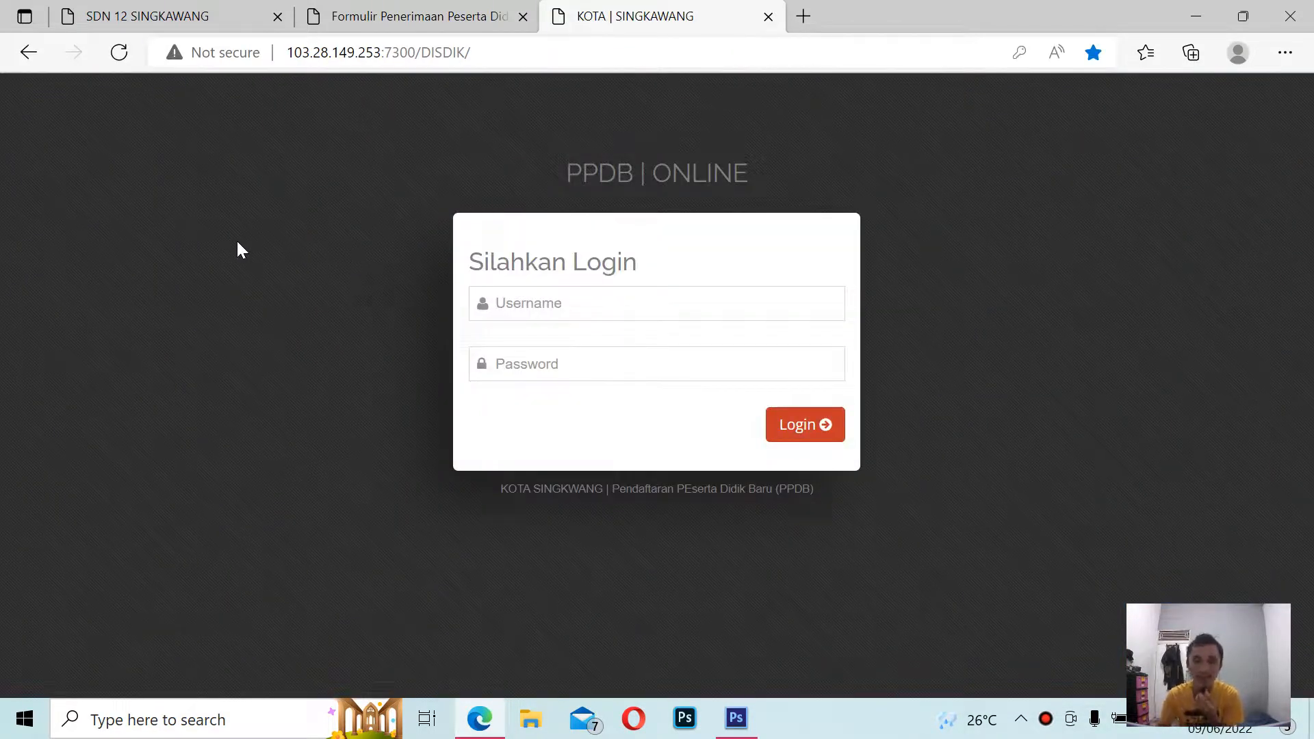
Revisit the school's own admission form and its list of prospective students to compare them with the city portal.
{"action": "key", "text": "ctrl+Tab"}
{"action": "key", "text": "ctrl+Tab"}
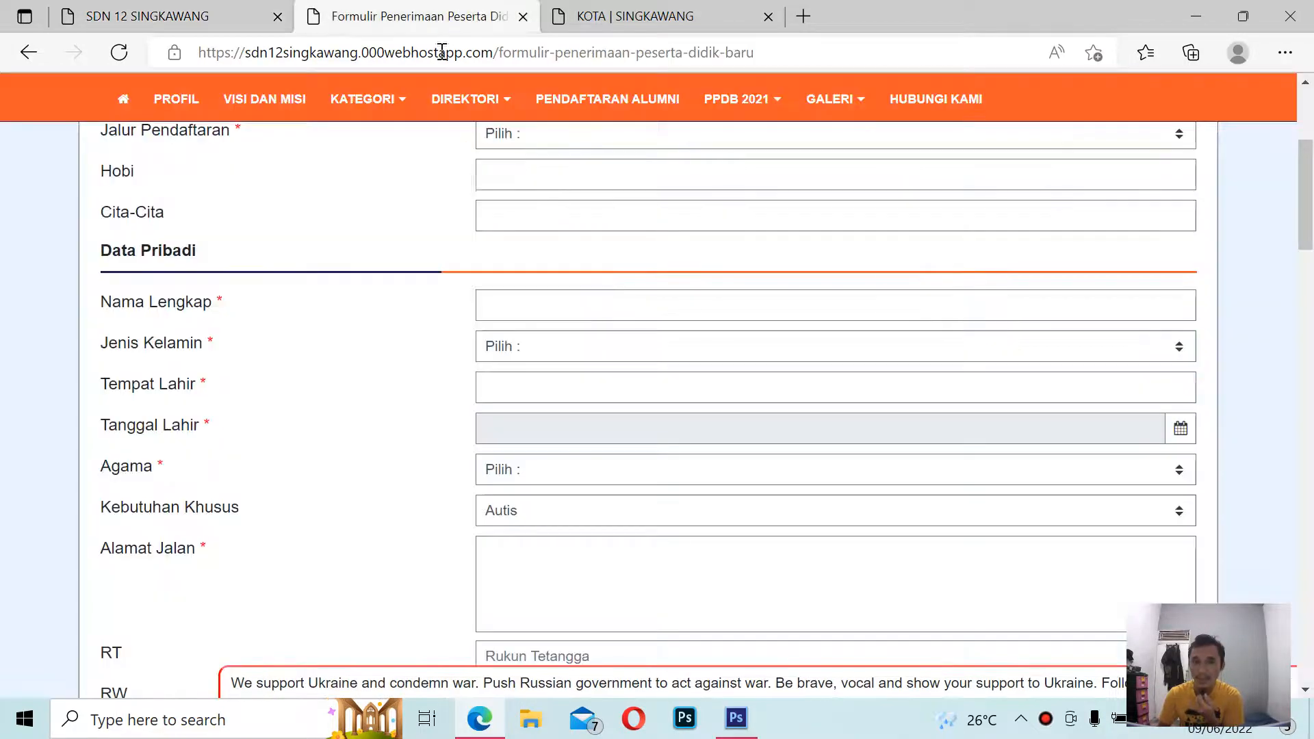
{"action": "left_click", "coordinate": [176, 15]}
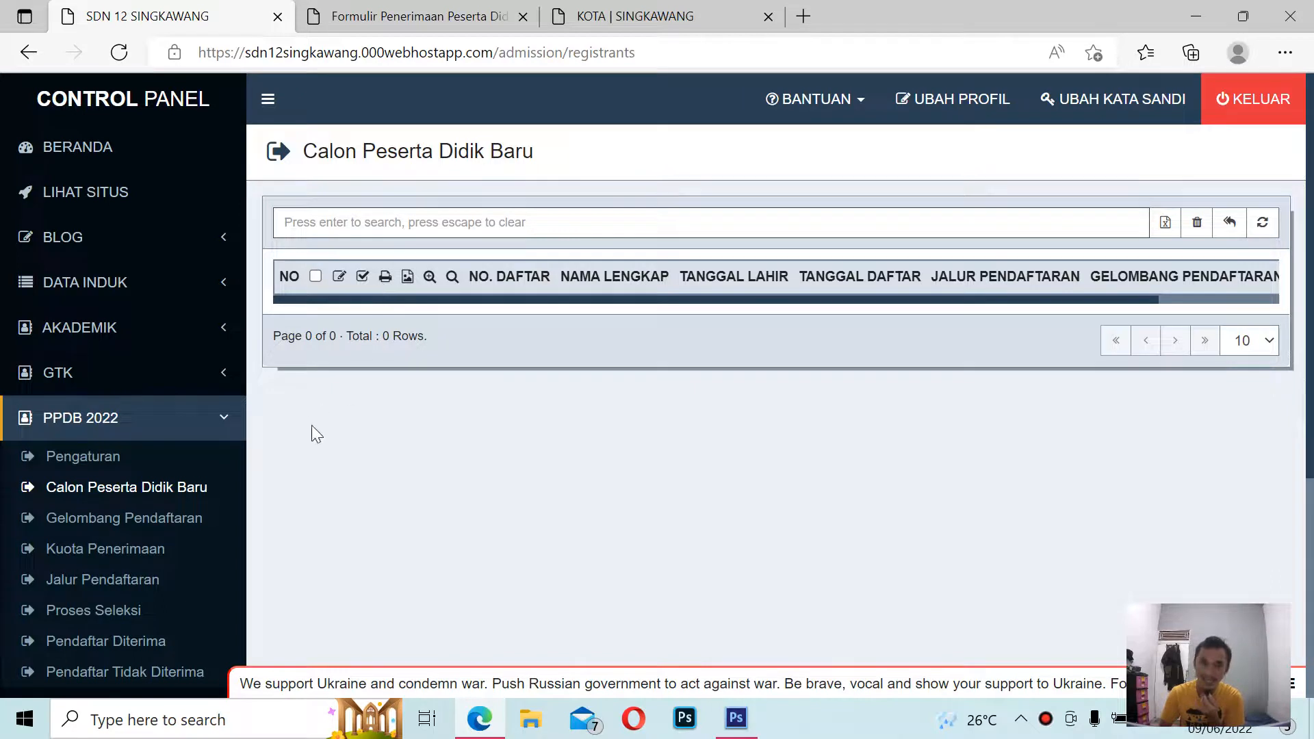
Log in to the city's PPDB Online portal with the saved school username and password.
{"action": "left_click", "coordinate": [739, 12]}
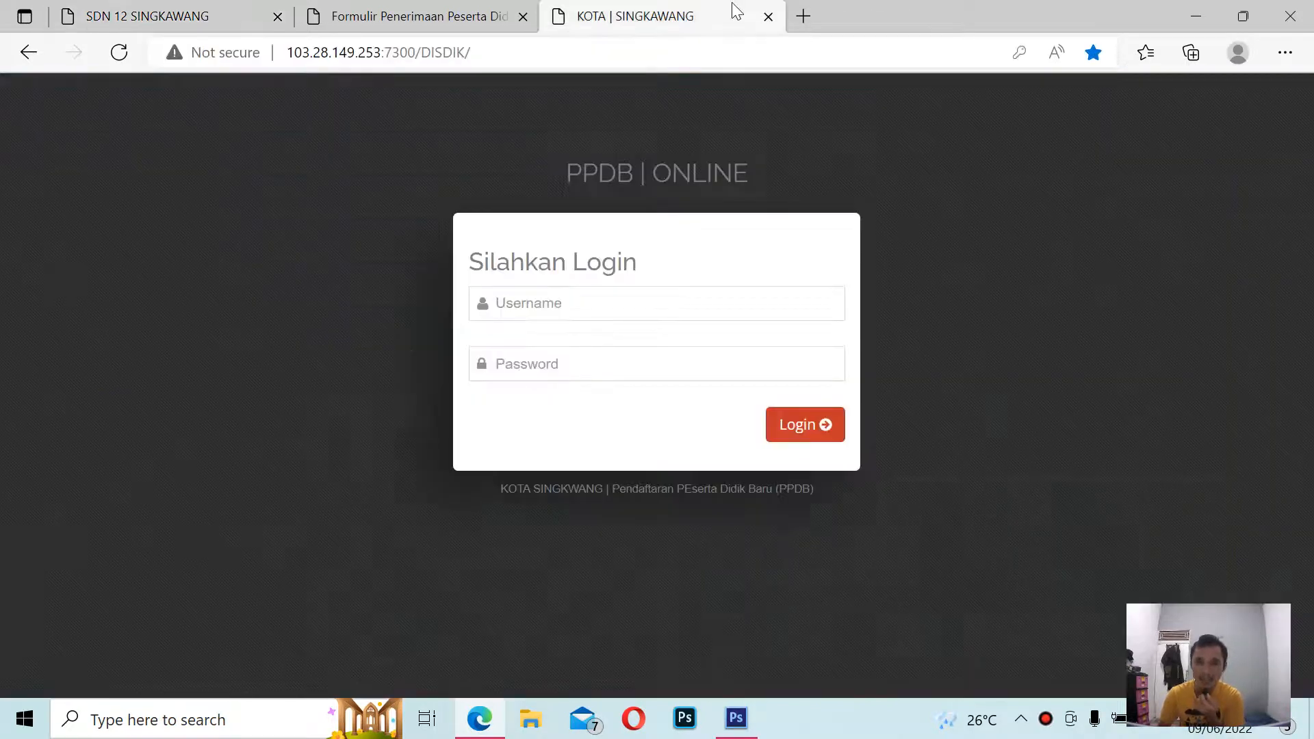
{"action": "left_click", "coordinate": [669, 298]}
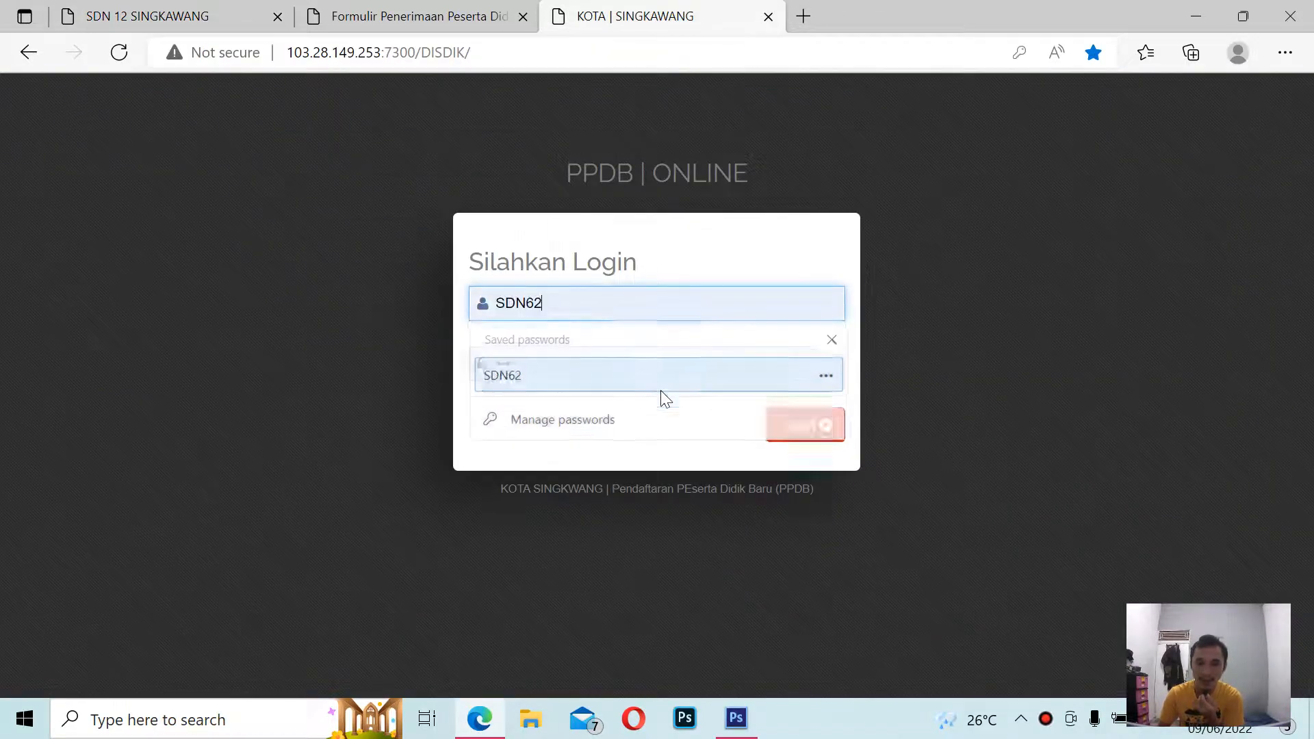
{"action": "left_click", "coordinate": [660, 383]}
{"action": "left_click", "coordinate": [798, 425]}
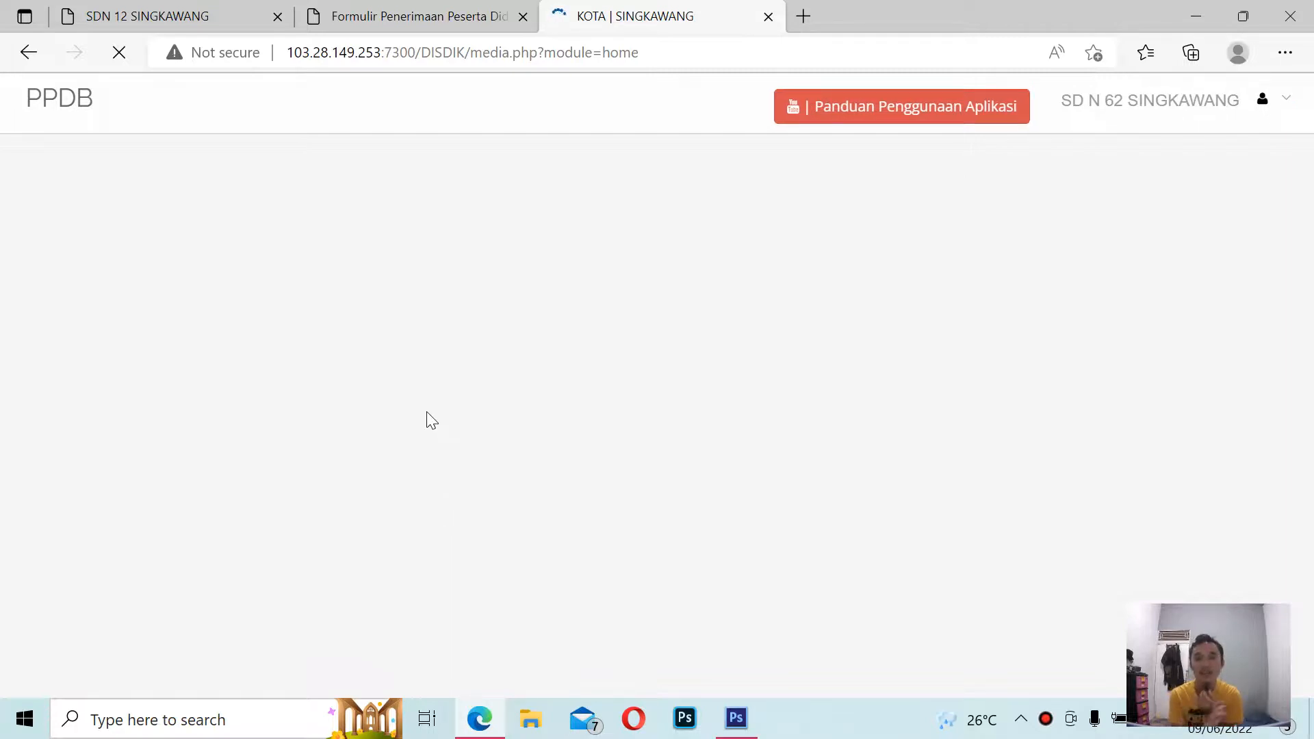
Open the PPDB (SD) registration data in the city portal's Pendaftaran section.
{"action": "left_click", "coordinate": [198, 15]}
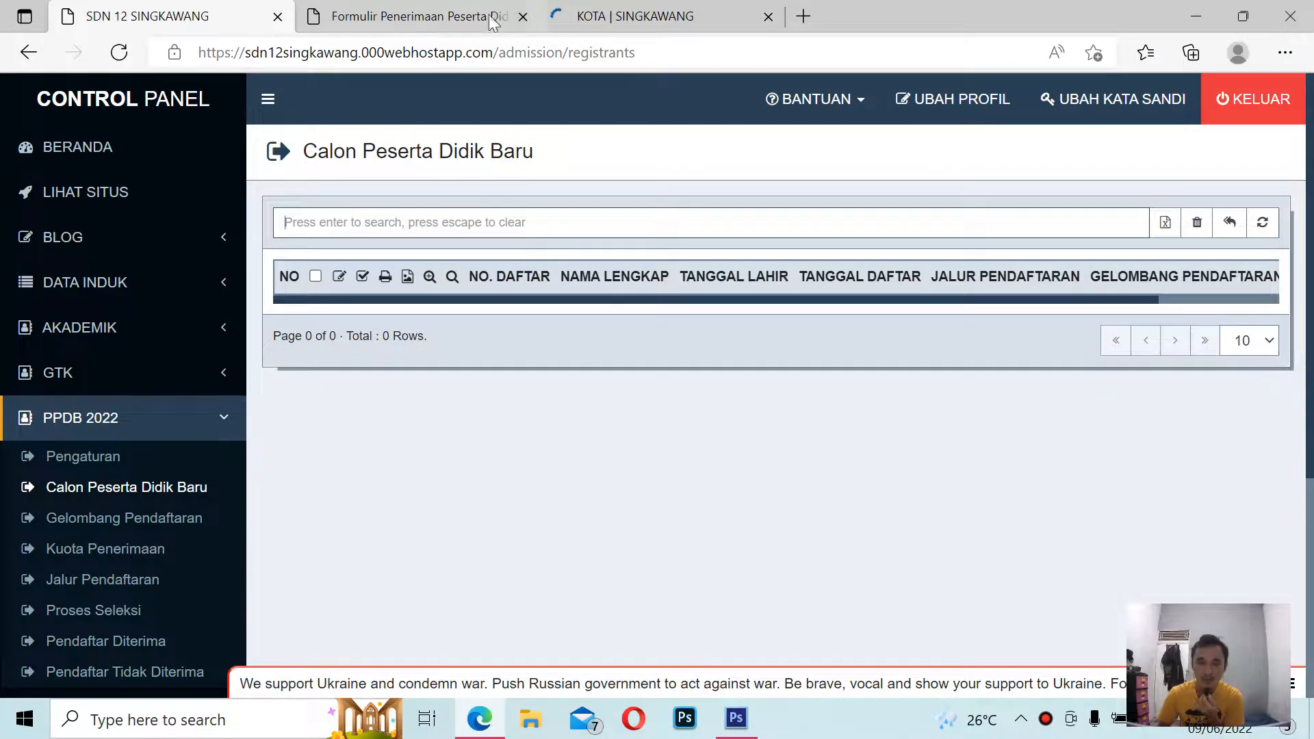
{"action": "left_click", "coordinate": [626, 13]}
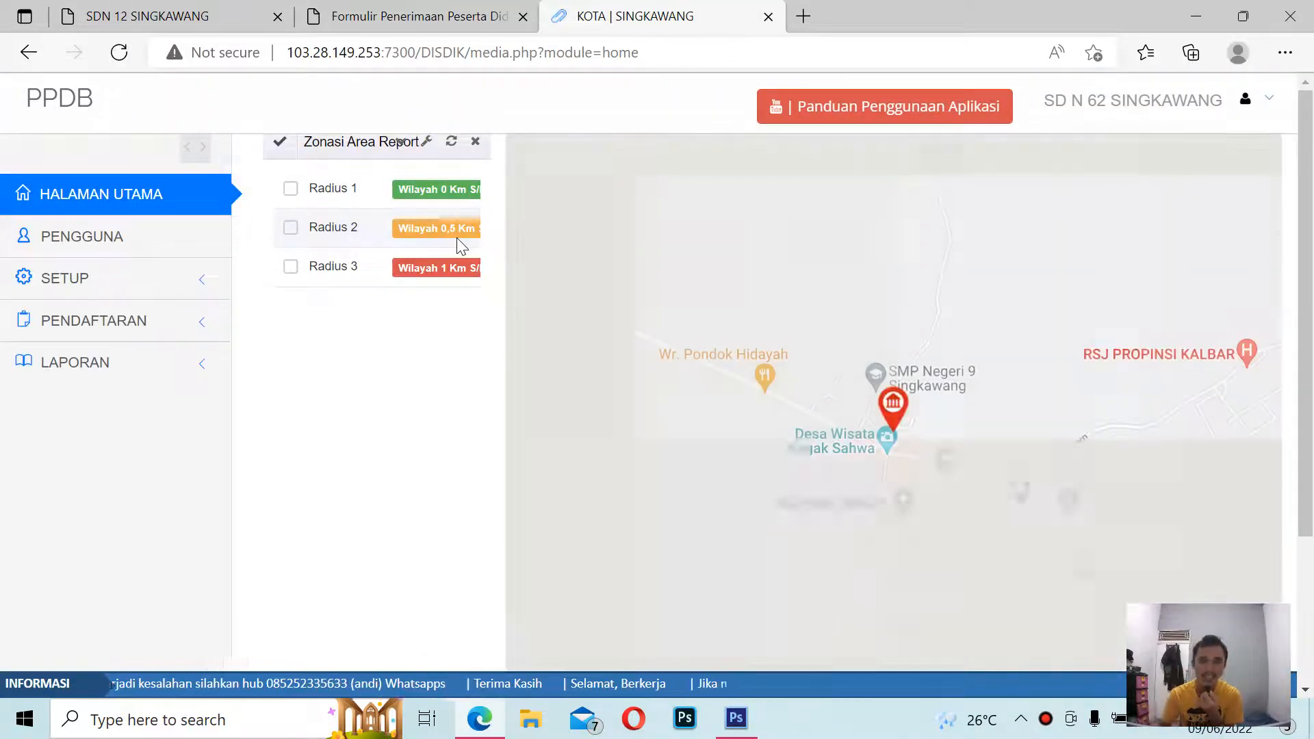
{"action": "left_click", "coordinate": [144, 319]}
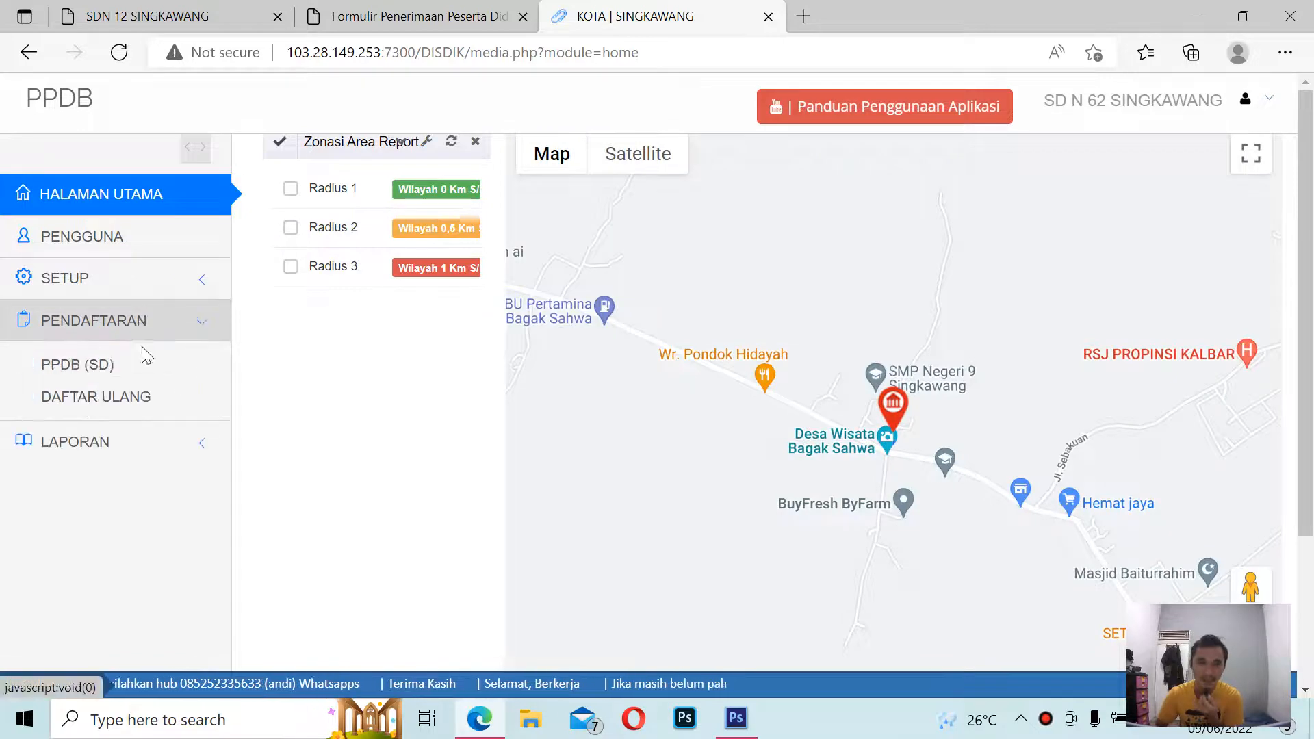
{"action": "left_click", "coordinate": [88, 380]}
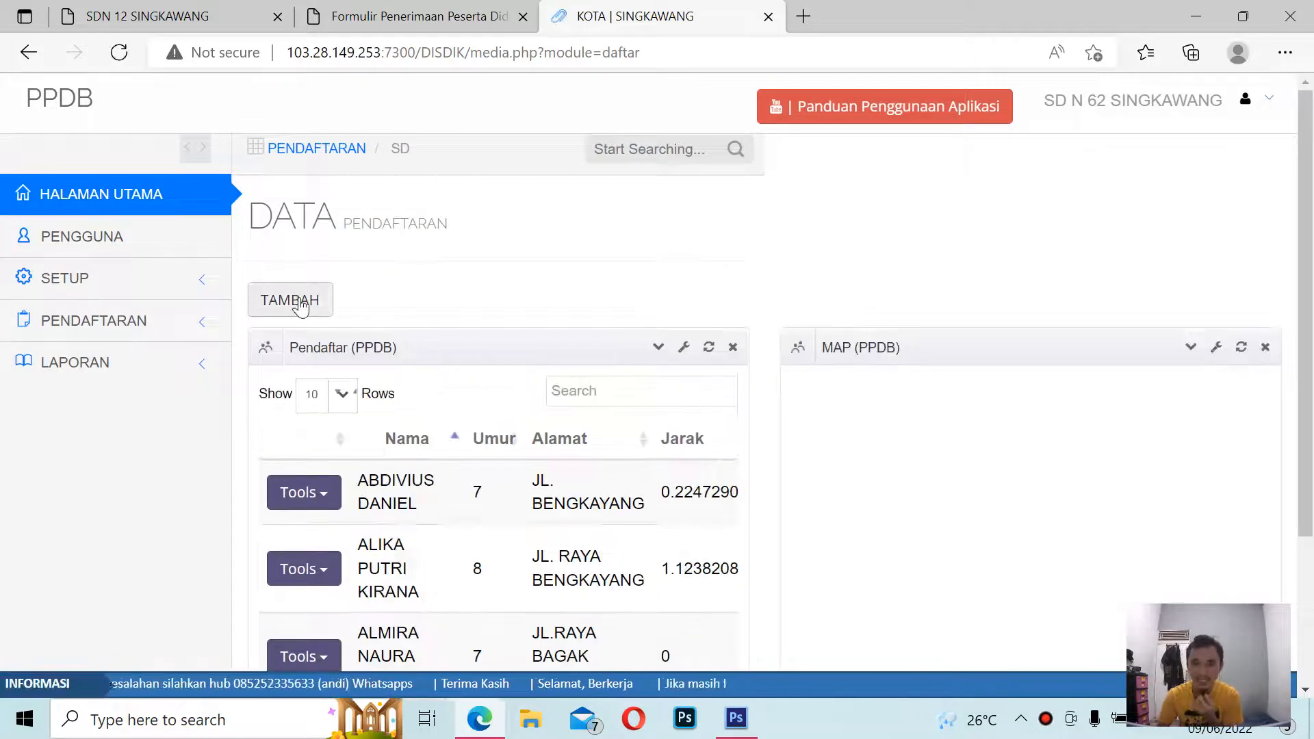
Start a new registration in the city portal and look through the Data Pemohon fields of the Zonasi form.
{"action": "left_click", "coordinate": [292, 299]}
{"action": "scroll", "coordinate": [457, 388], "scroll_direction": "down", "scroll_amount": 5}
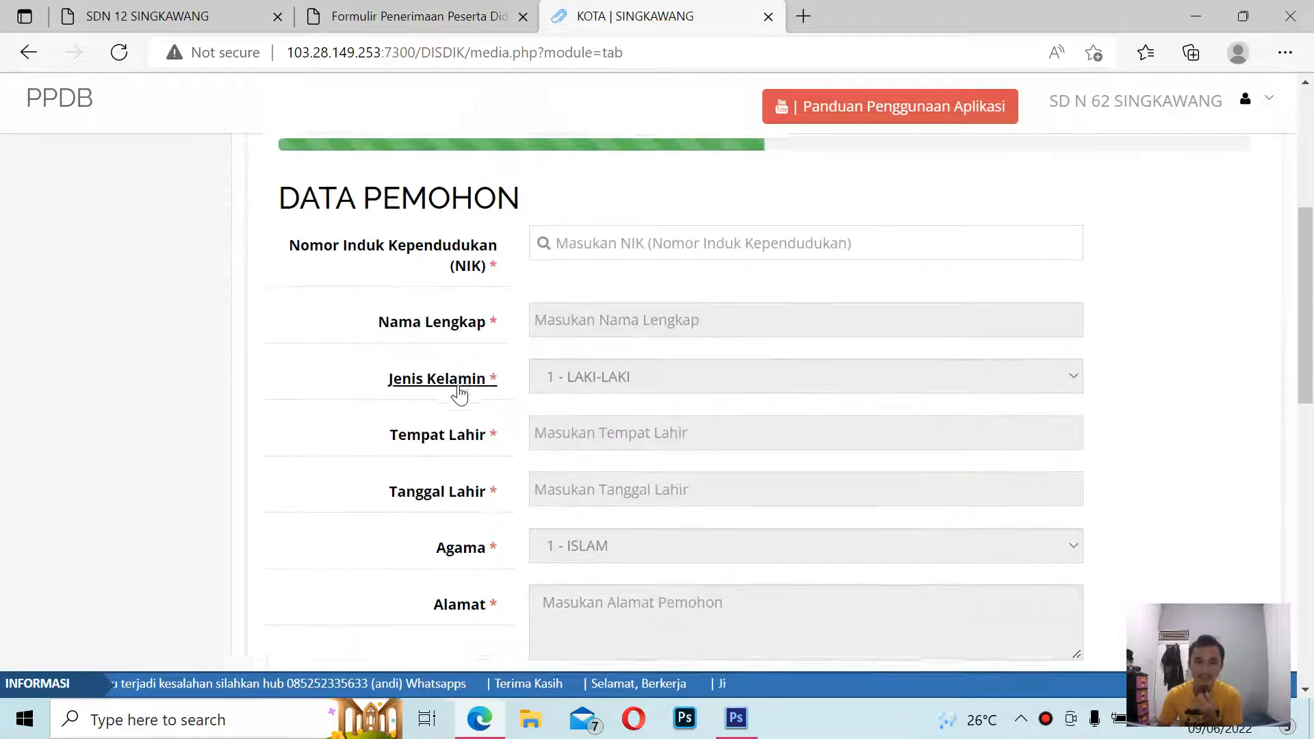
{"action": "scroll", "coordinate": [561, 348], "scroll_direction": "up", "scroll_amount": 4}
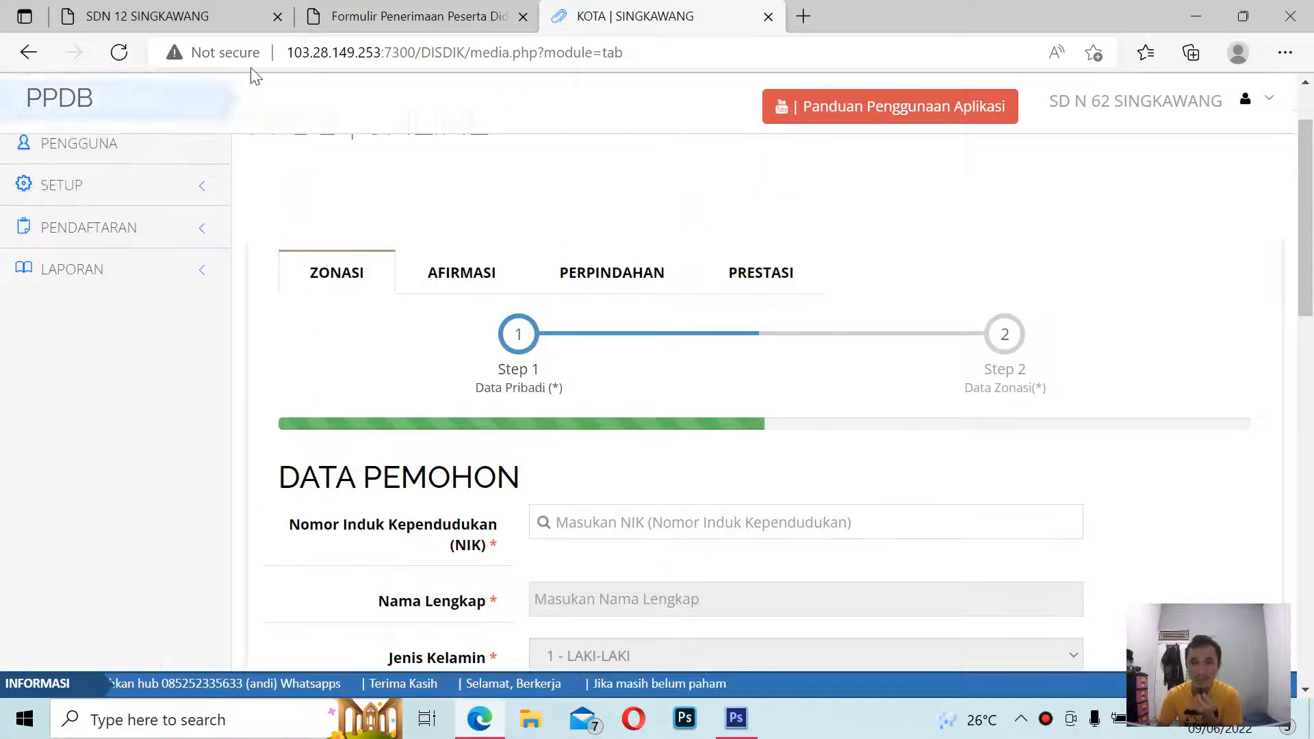
In the school's admission form, set Jenis Pendaftaran to Baru and Jalur Pendaftaran to AFIRMASI.
{"action": "left_click", "coordinate": [141, 10]}
{"action": "left_click", "coordinate": [410, 23]}
{"action": "scroll", "coordinate": [533, 278], "scroll_direction": "up", "scroll_amount": 4}
{"action": "scroll", "coordinate": [533, 279], "scroll_direction": "down", "scroll_amount": 1}
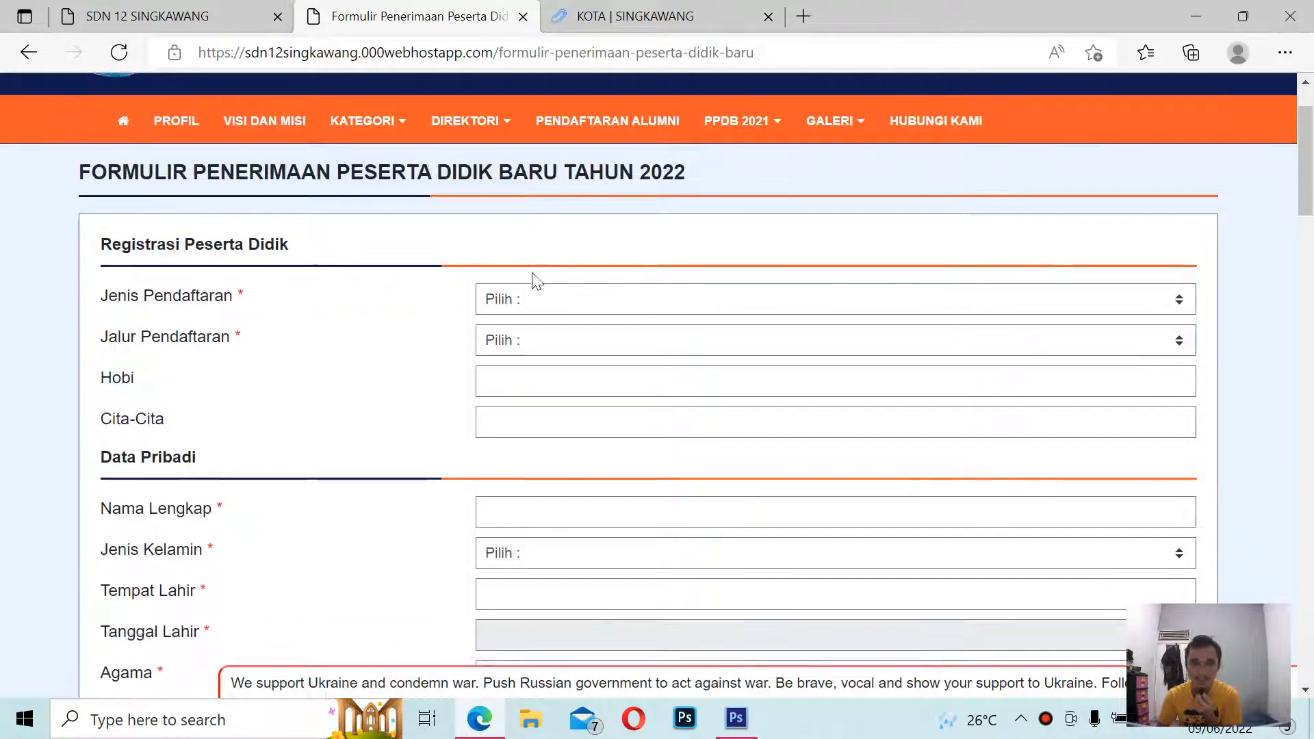
{"action": "left_click", "coordinate": [544, 296]}
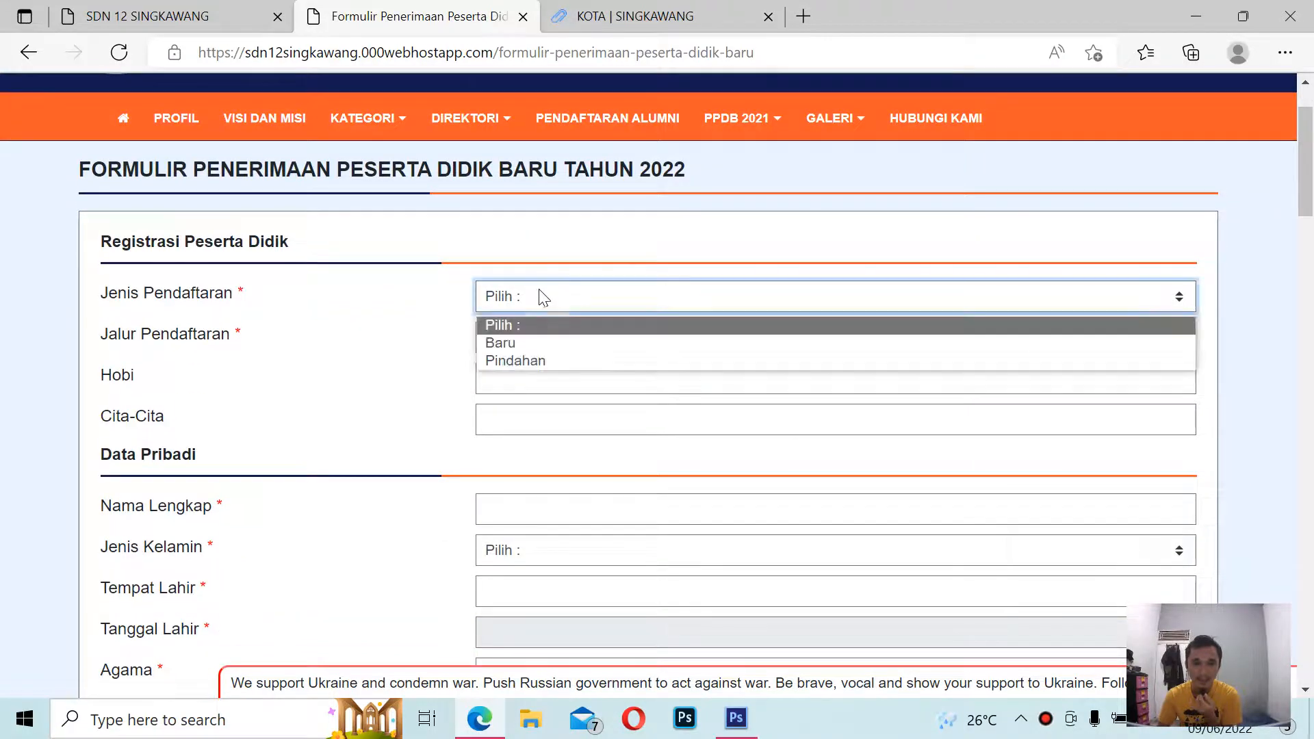
{"action": "left_click", "coordinate": [508, 347]}
{"action": "left_click", "coordinate": [605, 339]}
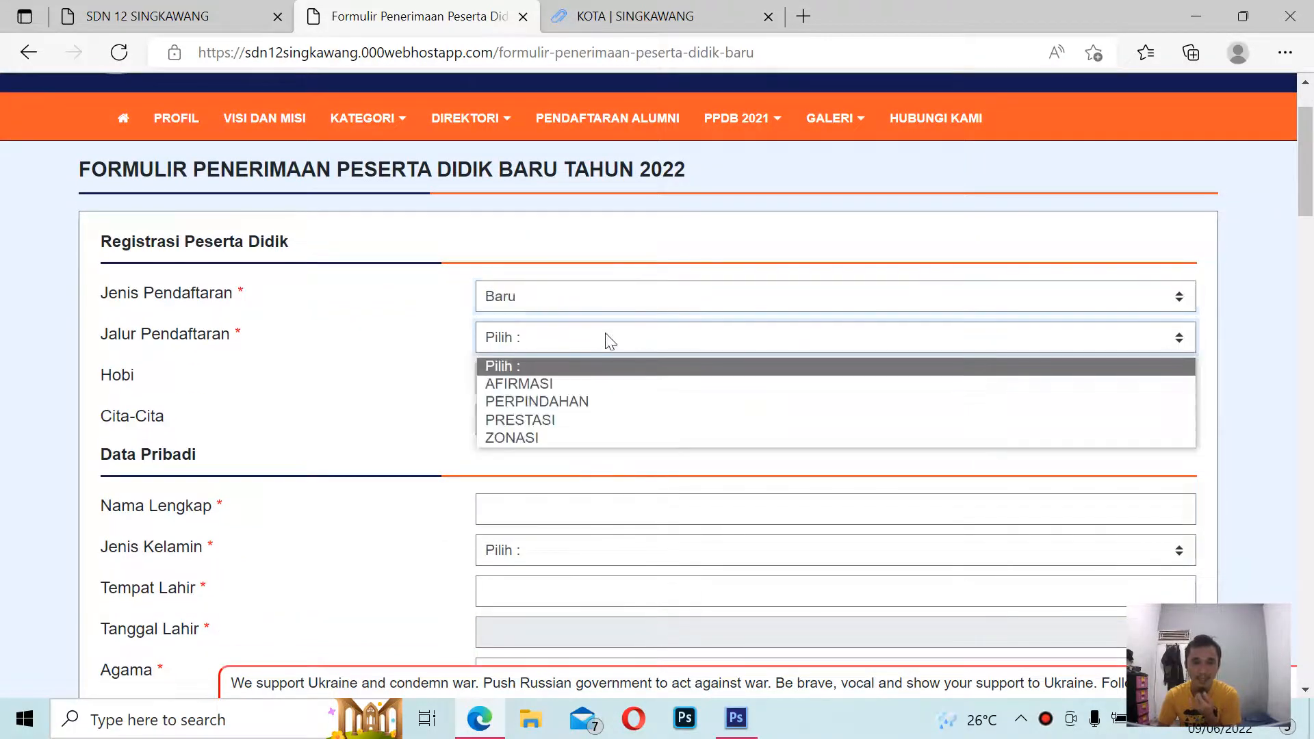
{"action": "left_click", "coordinate": [601, 389]}
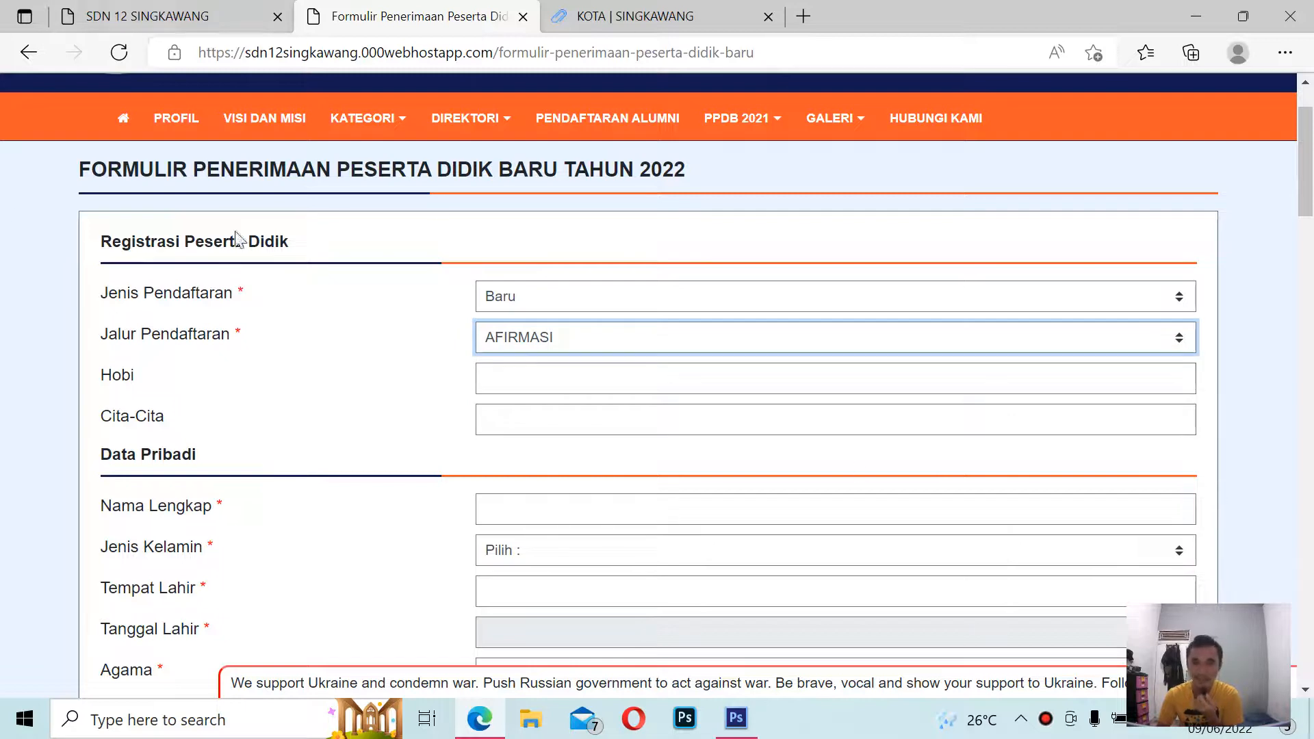
Check the school's Calon Peserta Didik Baru list, and examine the NIK and other Data Pemohon fields in the city portal's Zonasi form.
{"action": "left_click", "coordinate": [161, 15]}
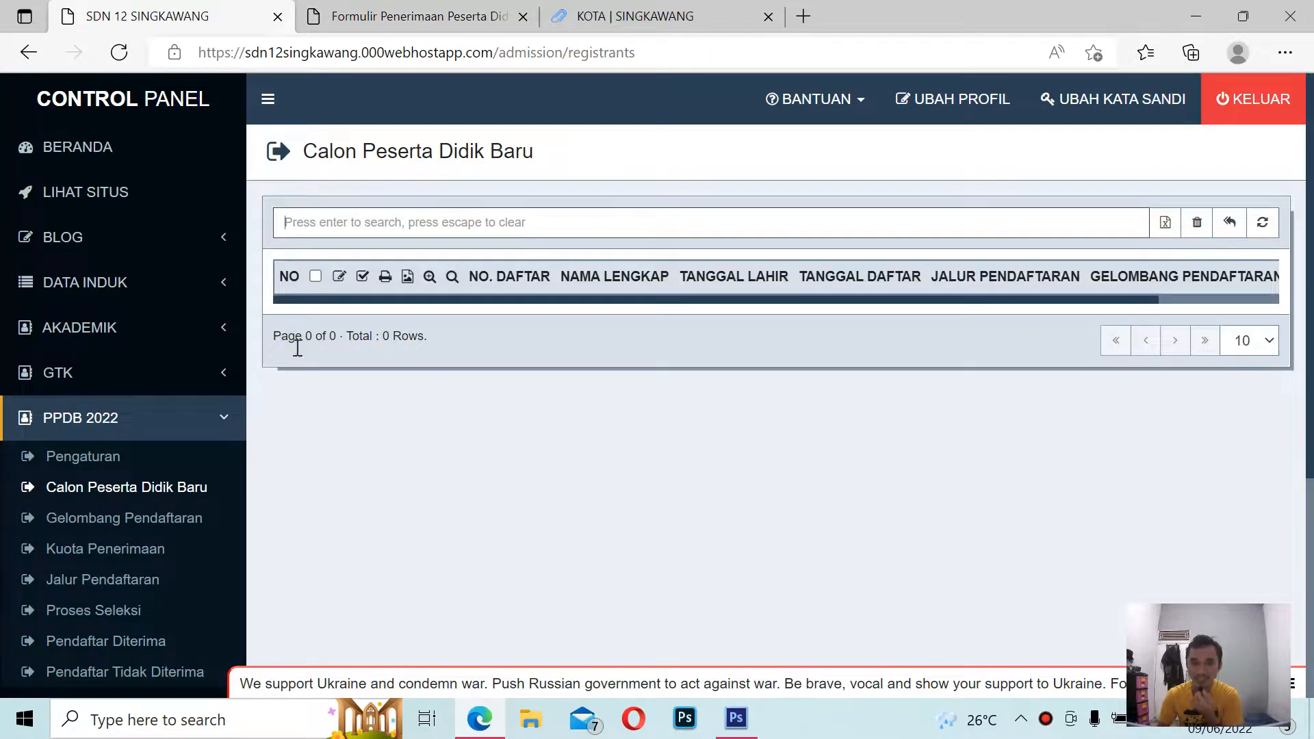
{"action": "left_click", "coordinate": [650, 15]}
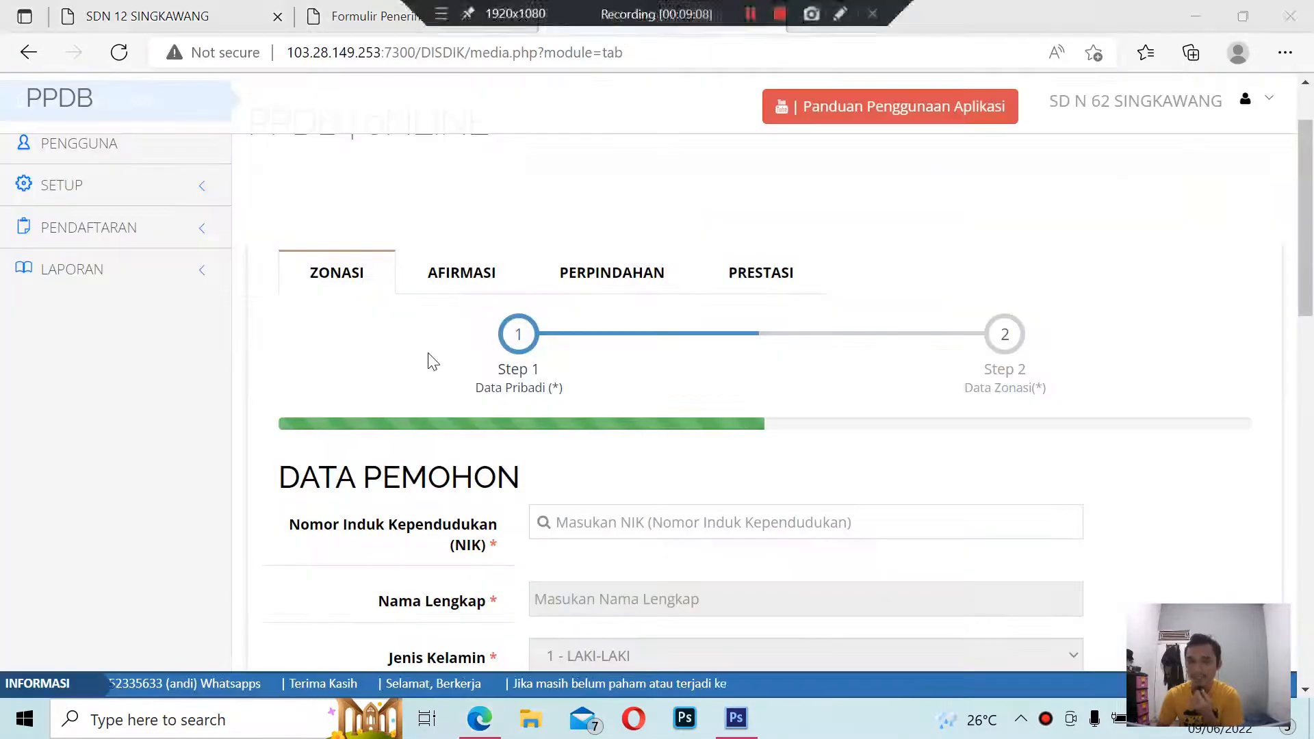
{"action": "left_click", "coordinate": [622, 433]}
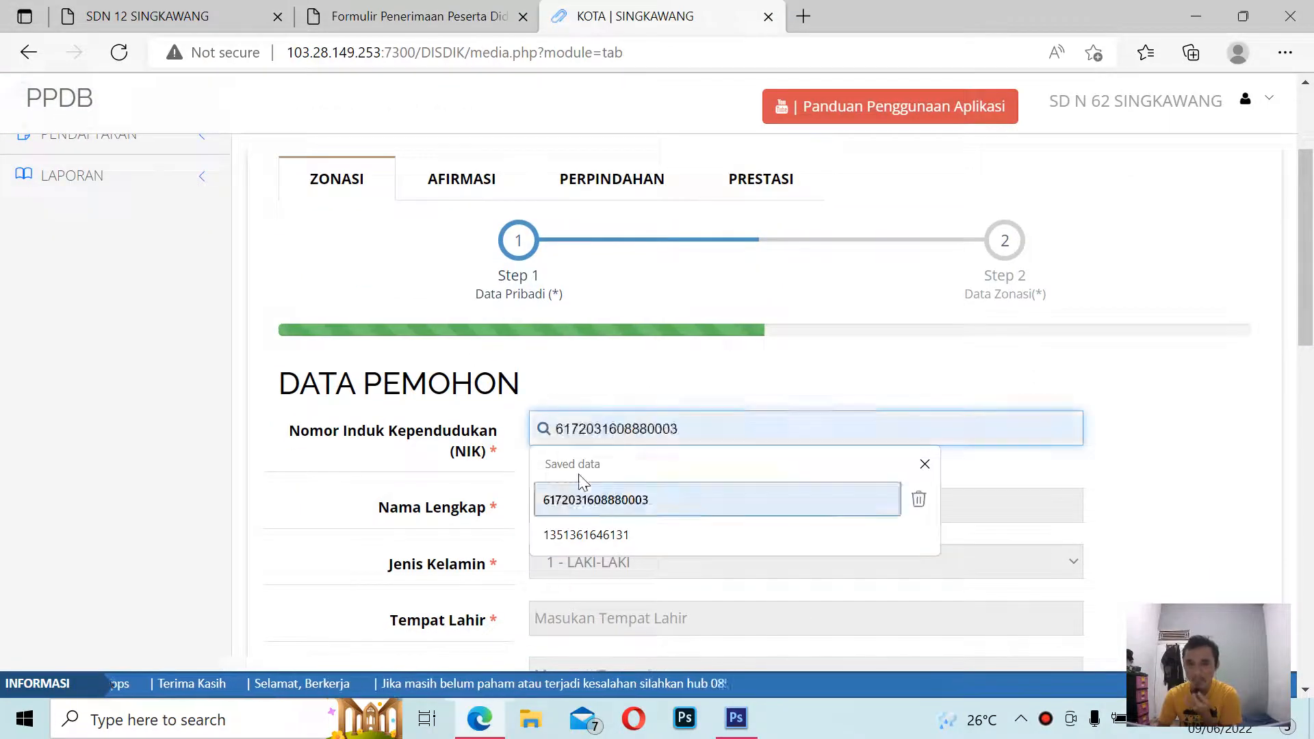
{"action": "scroll", "coordinate": [842, 422], "scroll_direction": "down", "scroll_amount": 8}
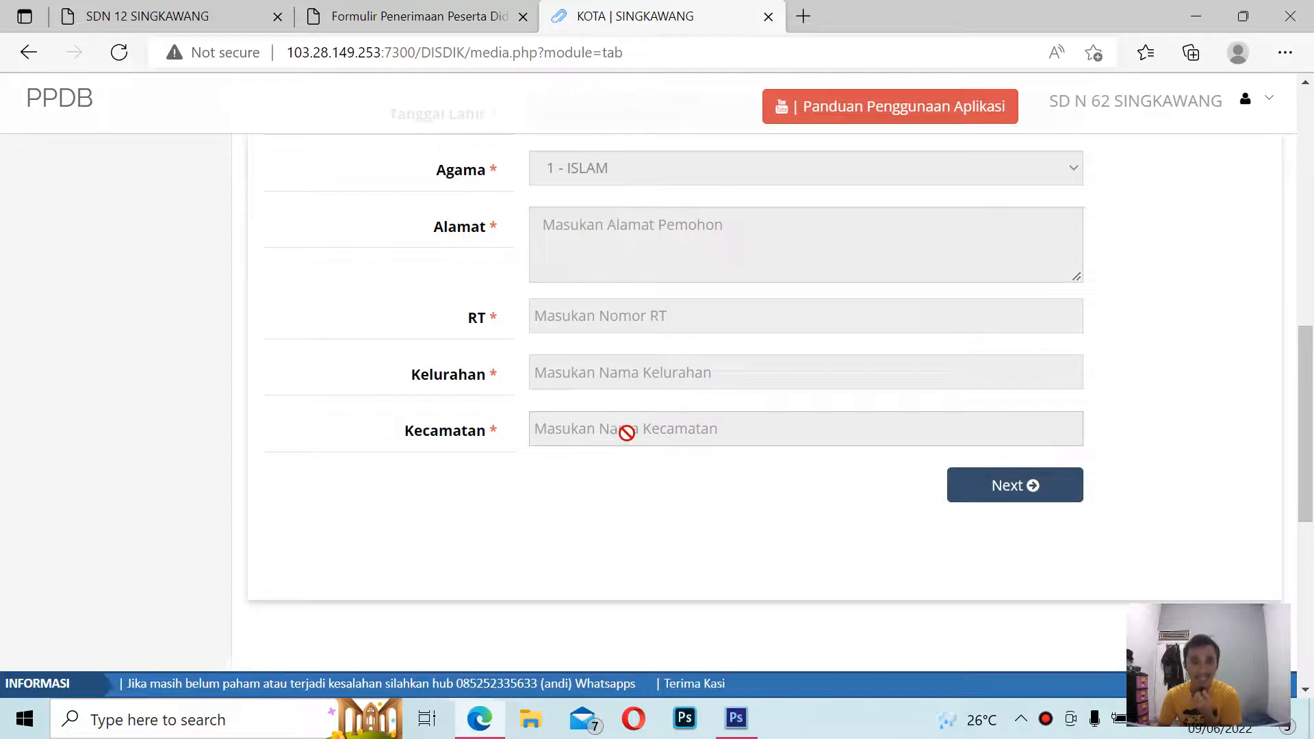
{"action": "scroll", "coordinate": [626, 433], "scroll_direction": "up", "scroll_amount": 3}
{"action": "scroll", "coordinate": [753, 452], "scroll_direction": "down", "scroll_amount": 2}
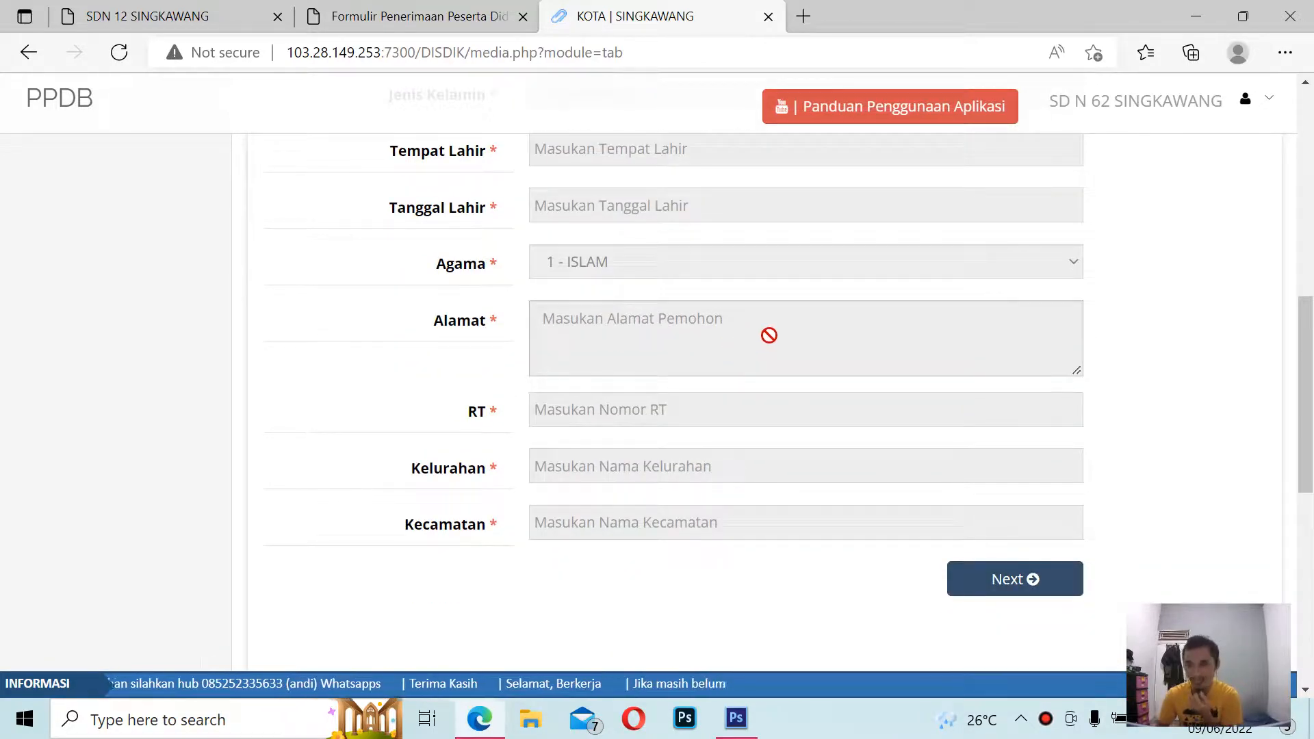
{"action": "scroll", "coordinate": [780, 331], "scroll_direction": "up", "scroll_amount": 4}
{"action": "scroll", "coordinate": [784, 330], "scroll_direction": "up", "scroll_amount": 3}
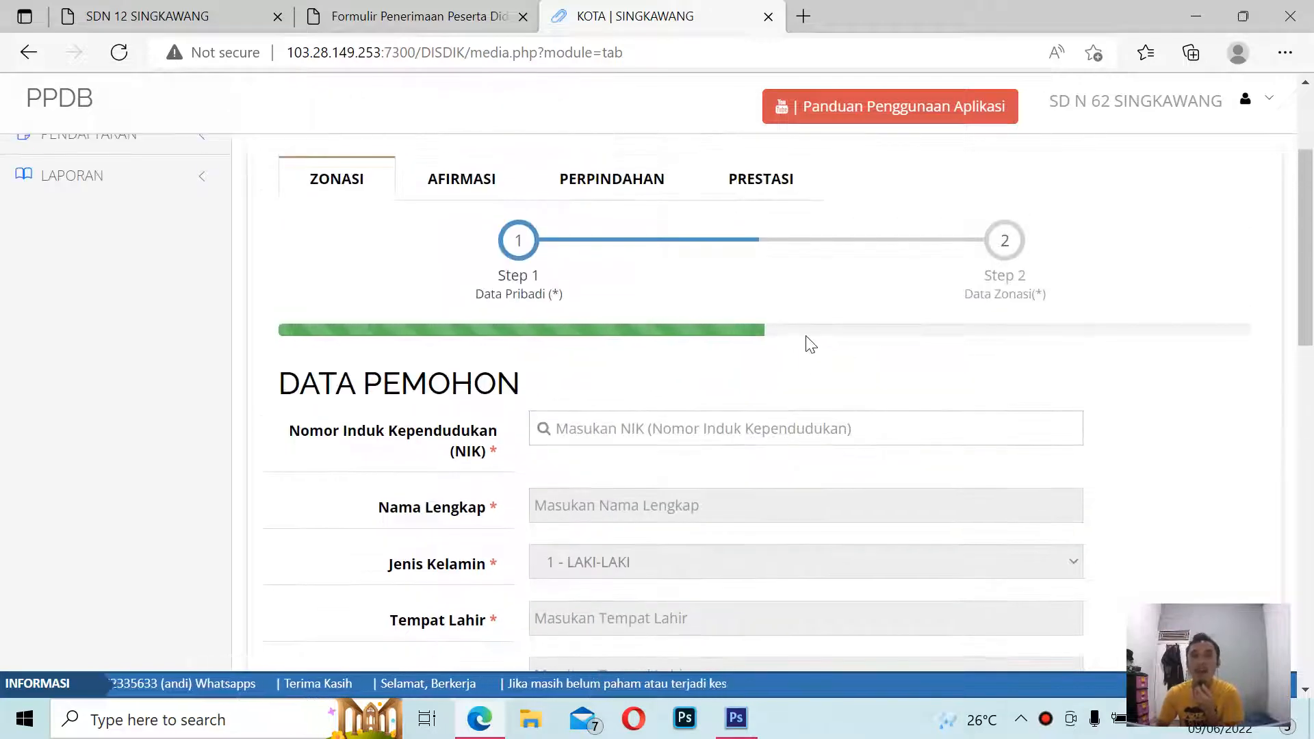
Examine the Data Pribadi fields of the school's admission form, including Alamat Jalan.
{"action": "left_click", "coordinate": [375, 14]}
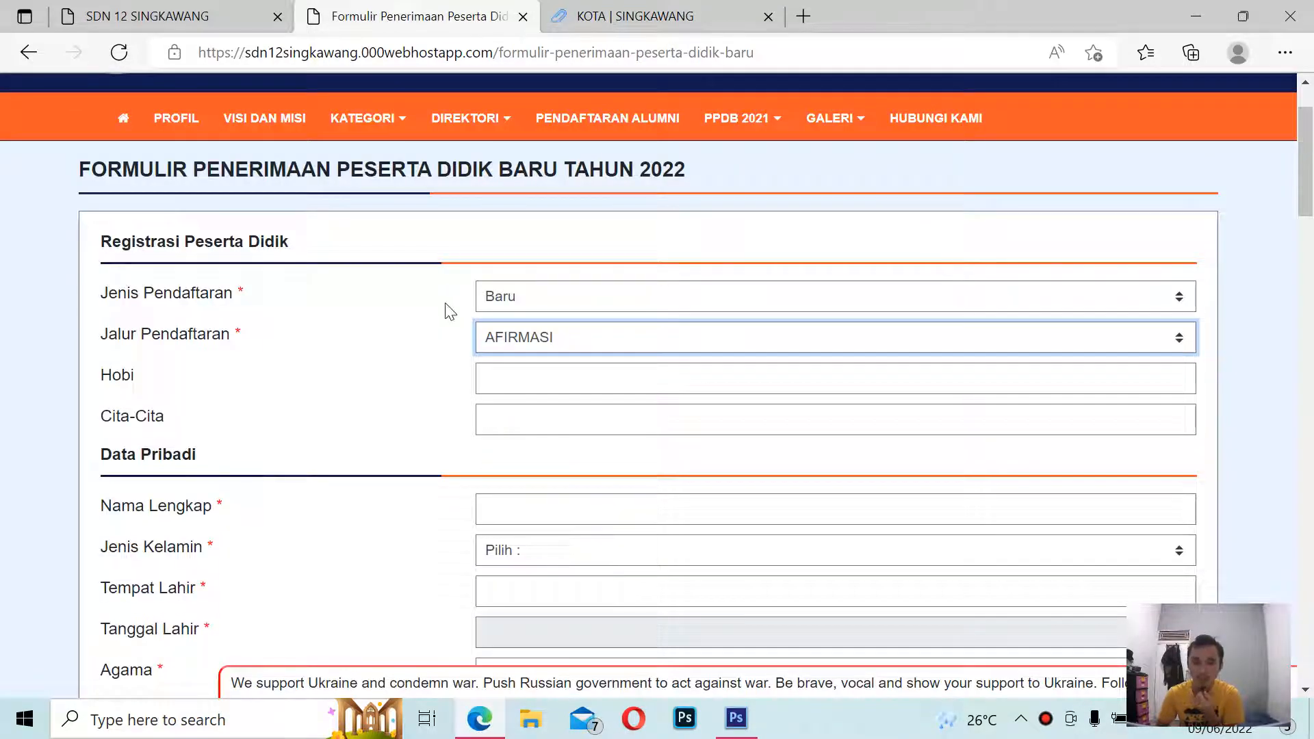
{"action": "scroll", "coordinate": [446, 308], "scroll_direction": "down", "scroll_amount": 4}
{"action": "left_click", "coordinate": [562, 466]}
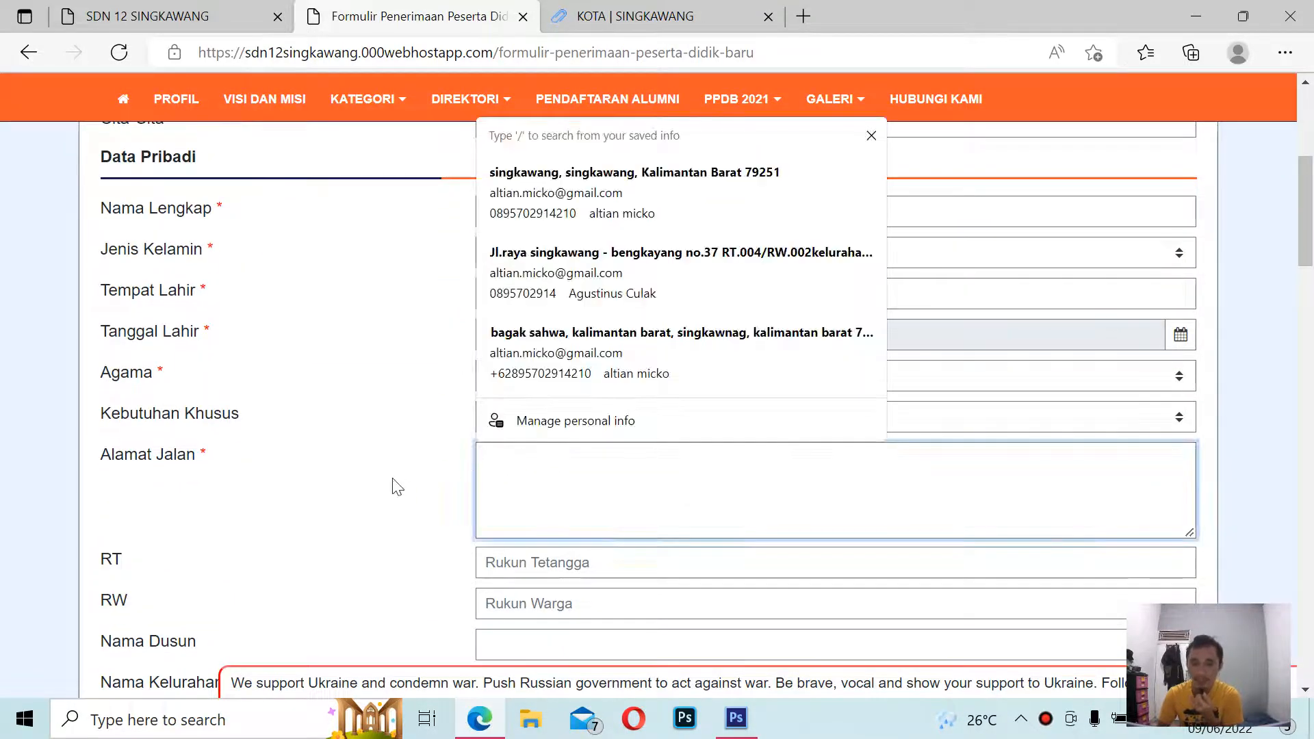
{"action": "key", "text": "Escape"}
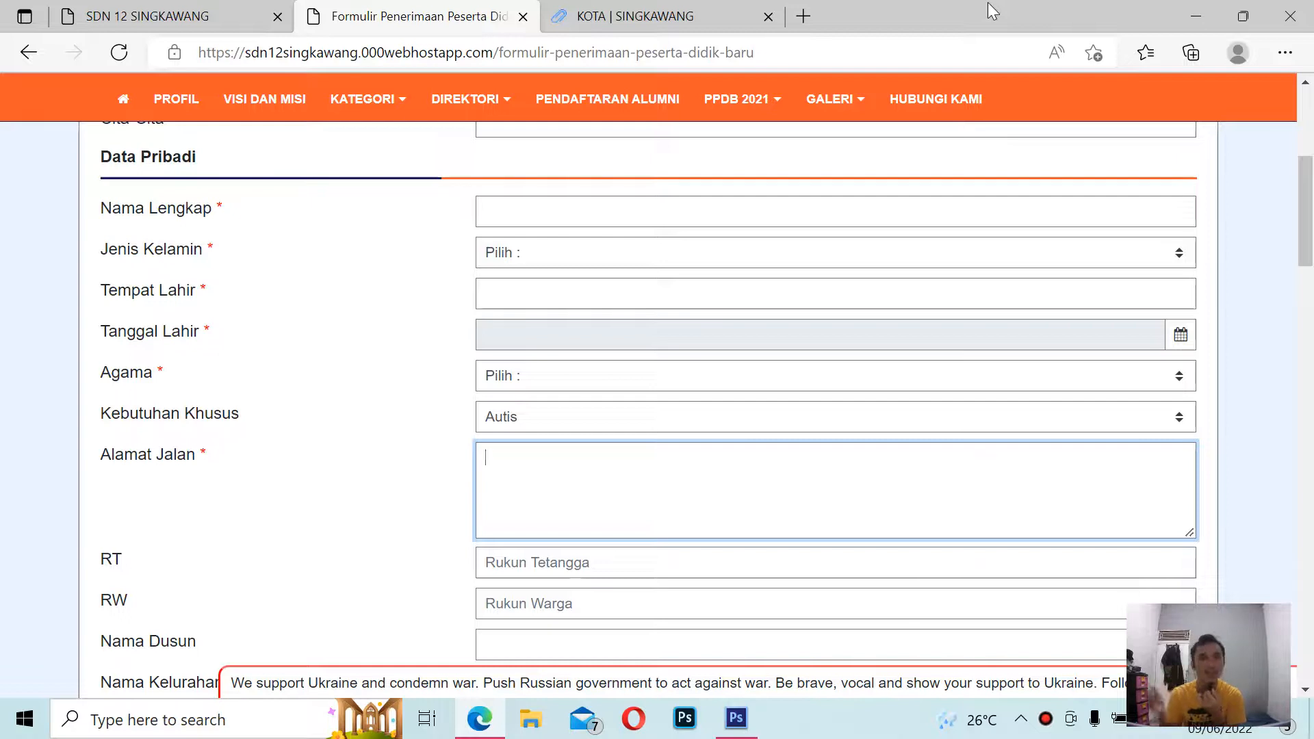
Revisit the city portal, open a new browser tab and look through the saved favourites.
{"action": "mouse_move", "coordinate": [734, 7]}
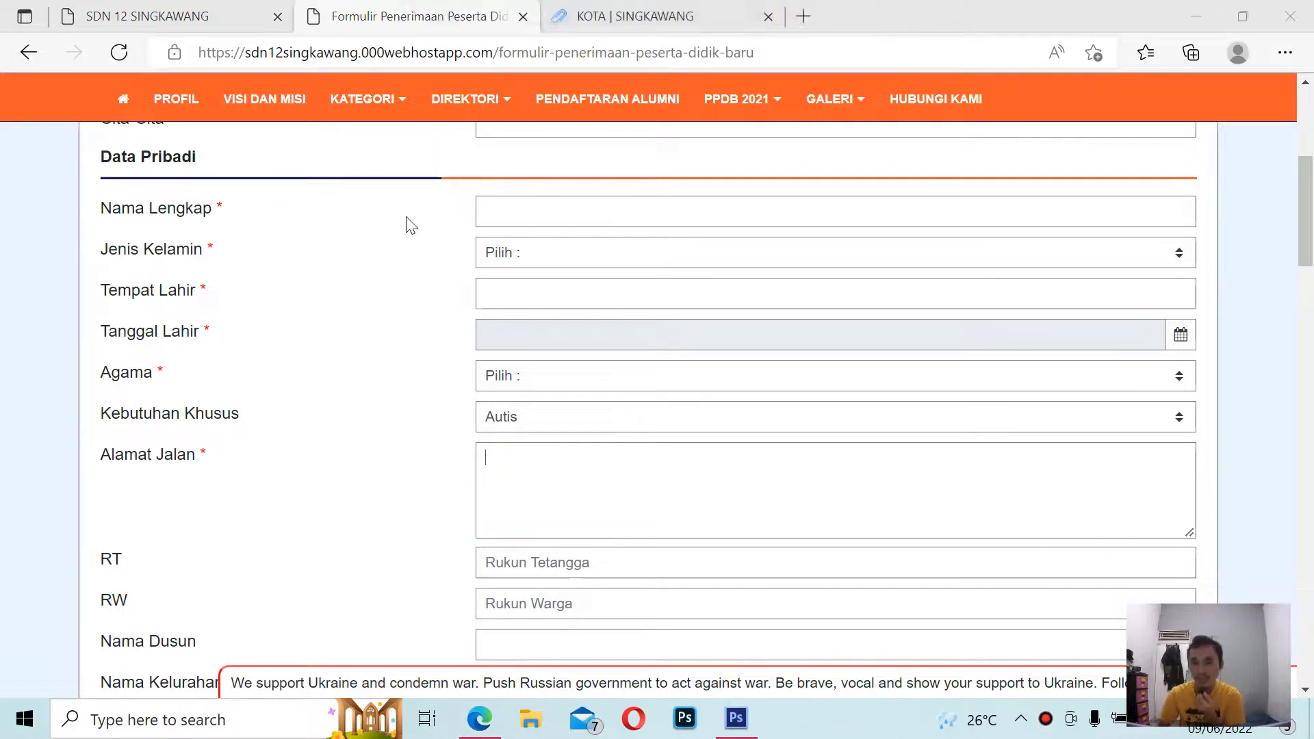
{"action": "left_click", "coordinate": [637, 10]}
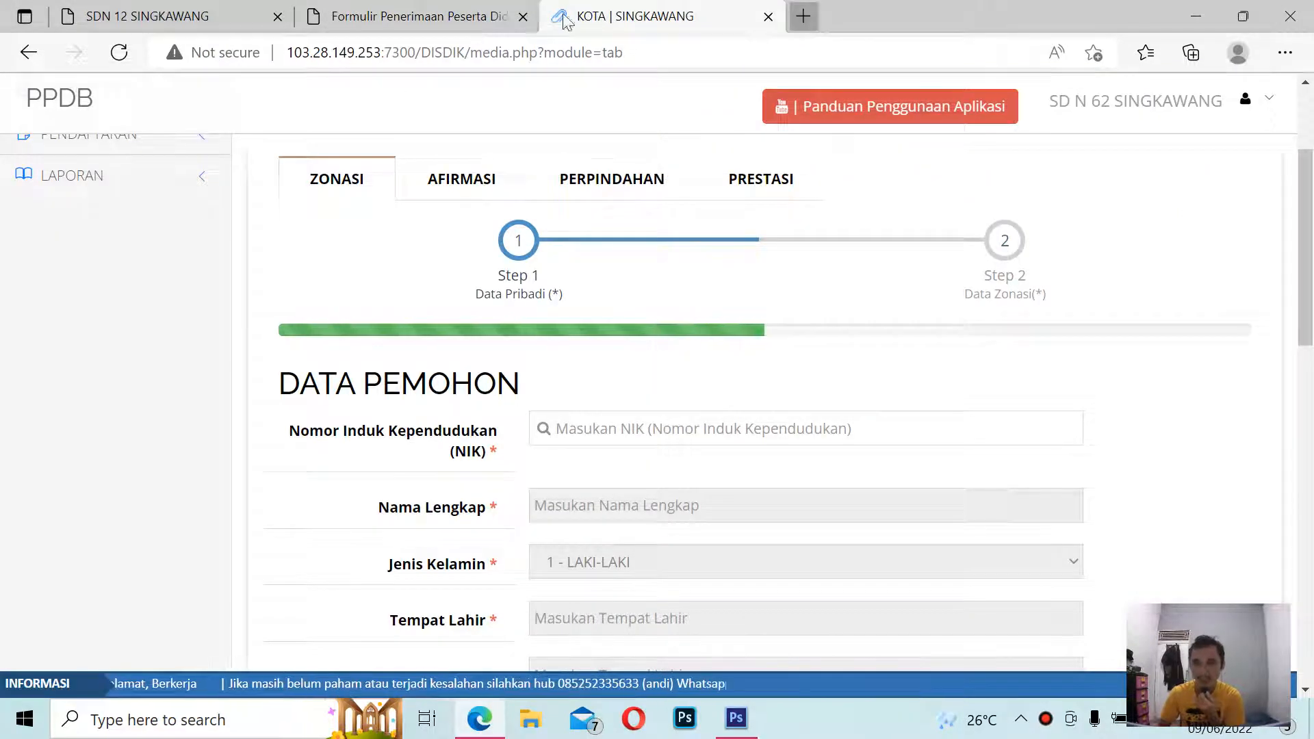
{"action": "left_click", "coordinate": [800, 17]}
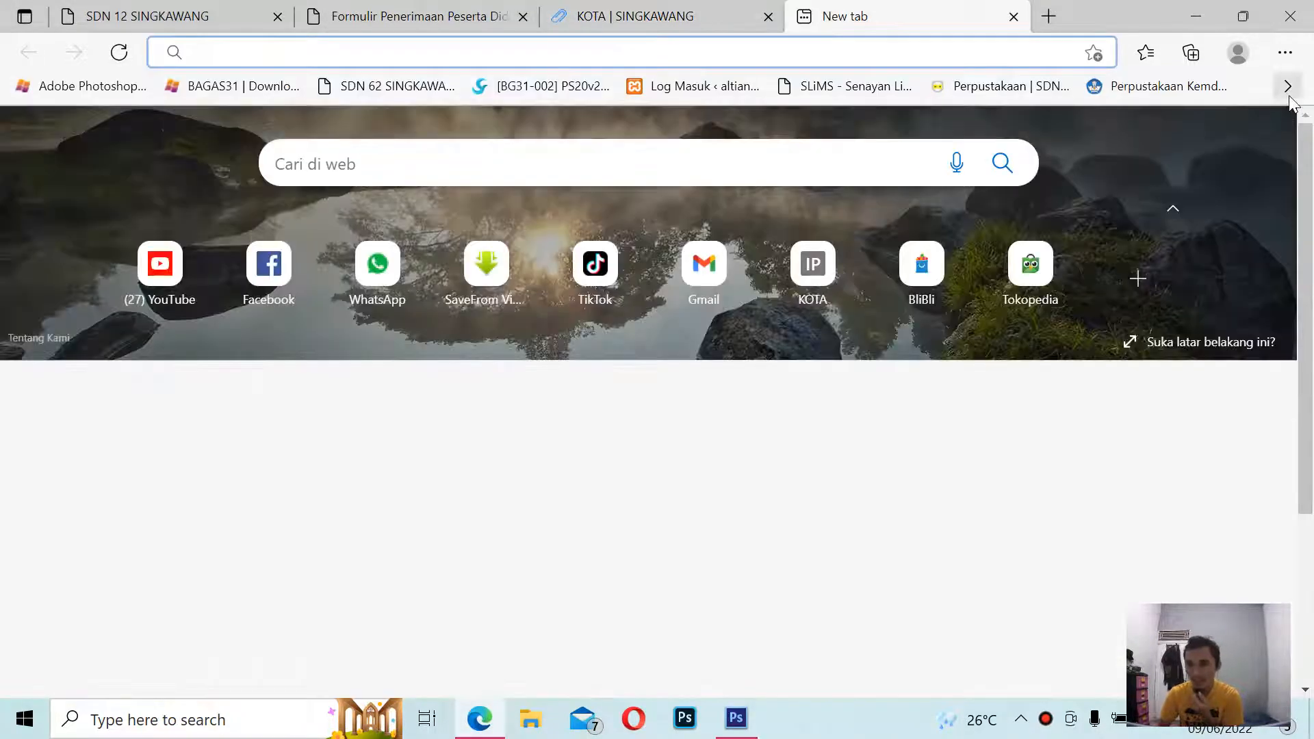
{"action": "left_click", "coordinate": [1288, 85]}
{"action": "scroll", "coordinate": [958, 410], "scroll_direction": "down", "scroll_amount": 5}
{"action": "scroll", "coordinate": [930, 509], "scroll_direction": "down", "scroll_amount": 5}
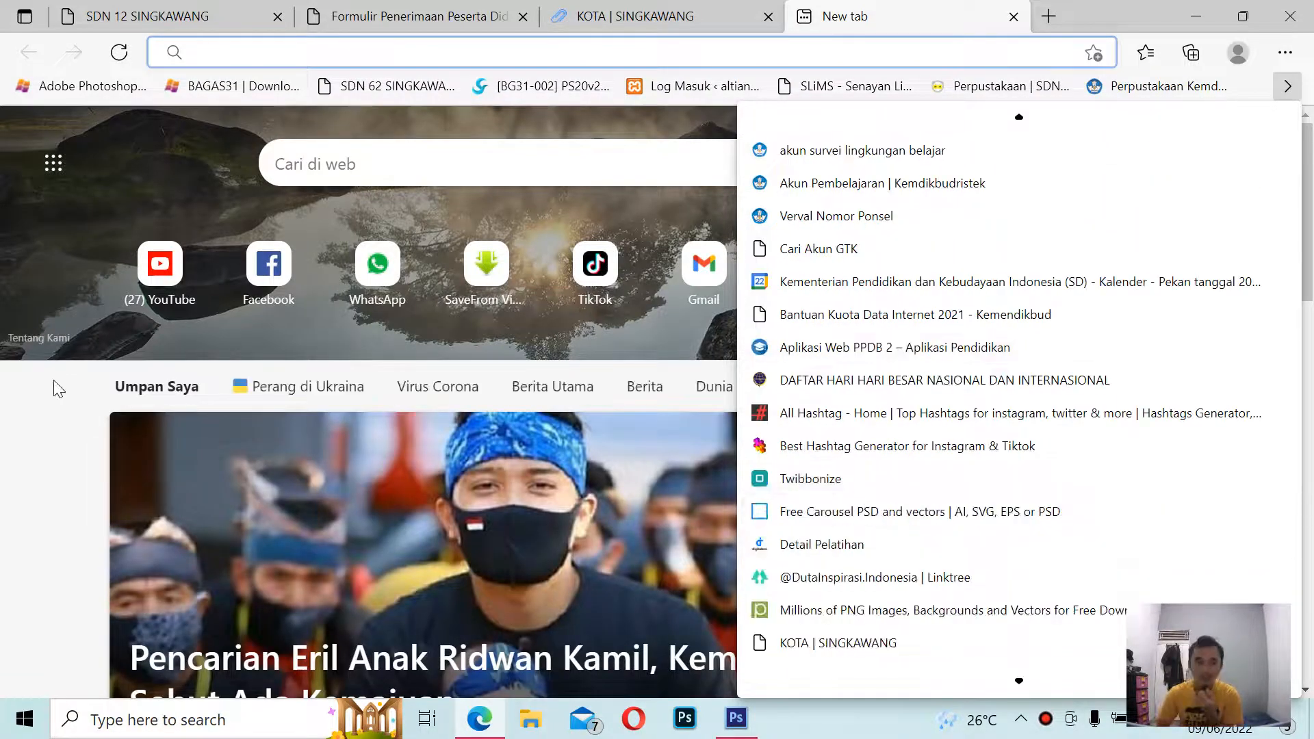
{"action": "left_click", "coordinate": [19, 449]}
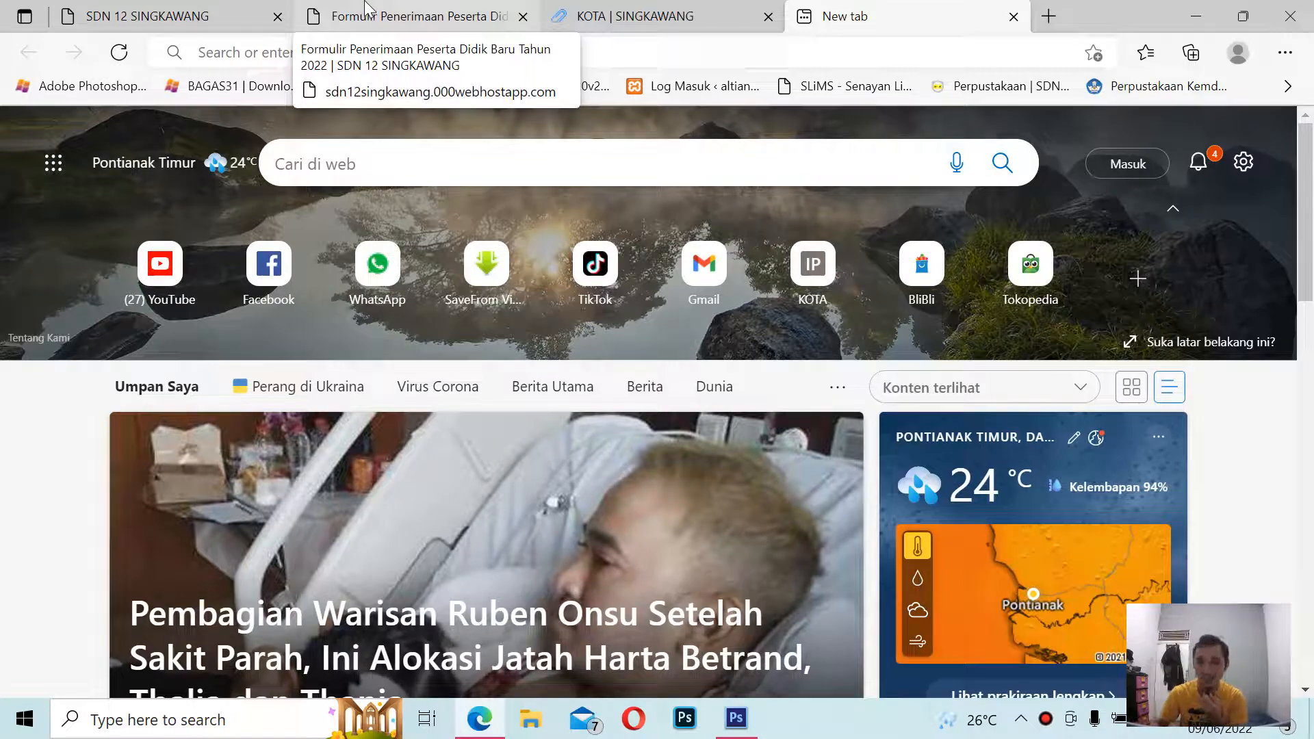
Review the school's admission form from Registrasi Peserta Didik down to the address fields.
{"action": "left_click", "coordinate": [366, 9]}
{"action": "scroll", "coordinate": [225, 288], "scroll_direction": "up", "scroll_amount": 6}
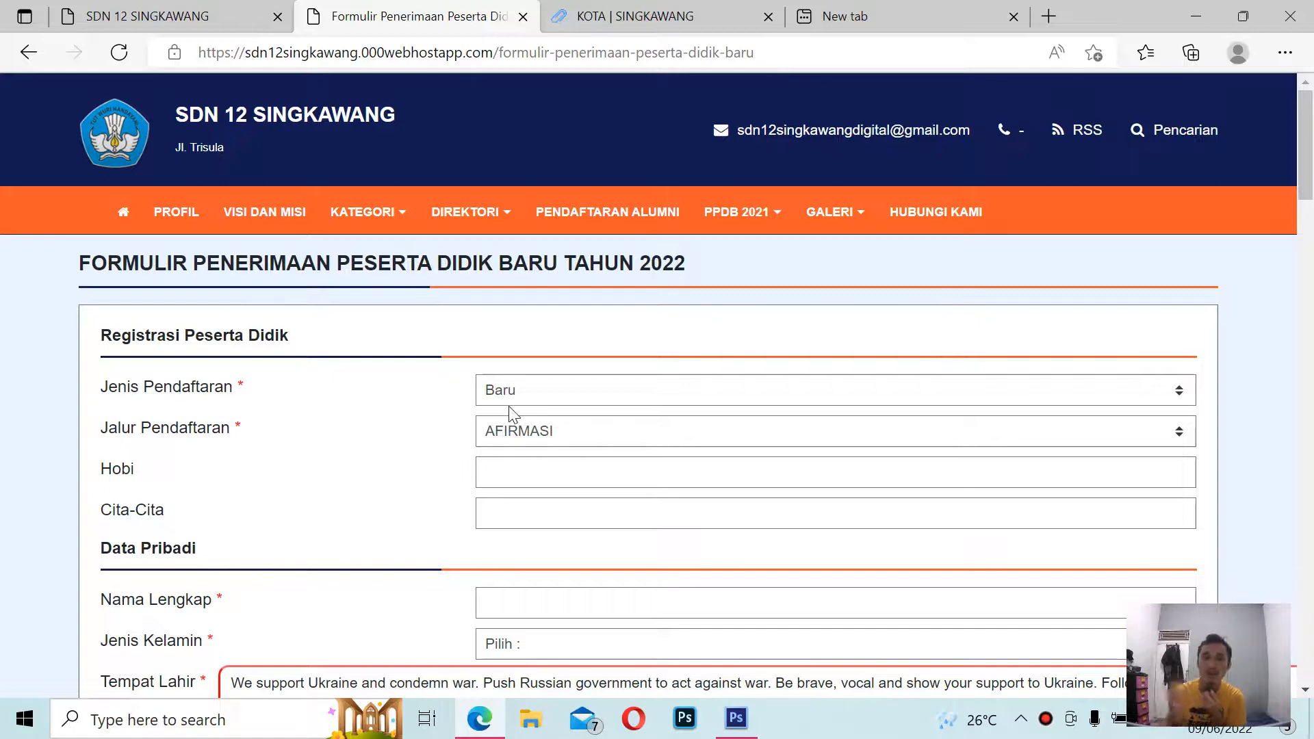
{"action": "scroll", "coordinate": [510, 418], "scroll_direction": "down", "scroll_amount": 5}
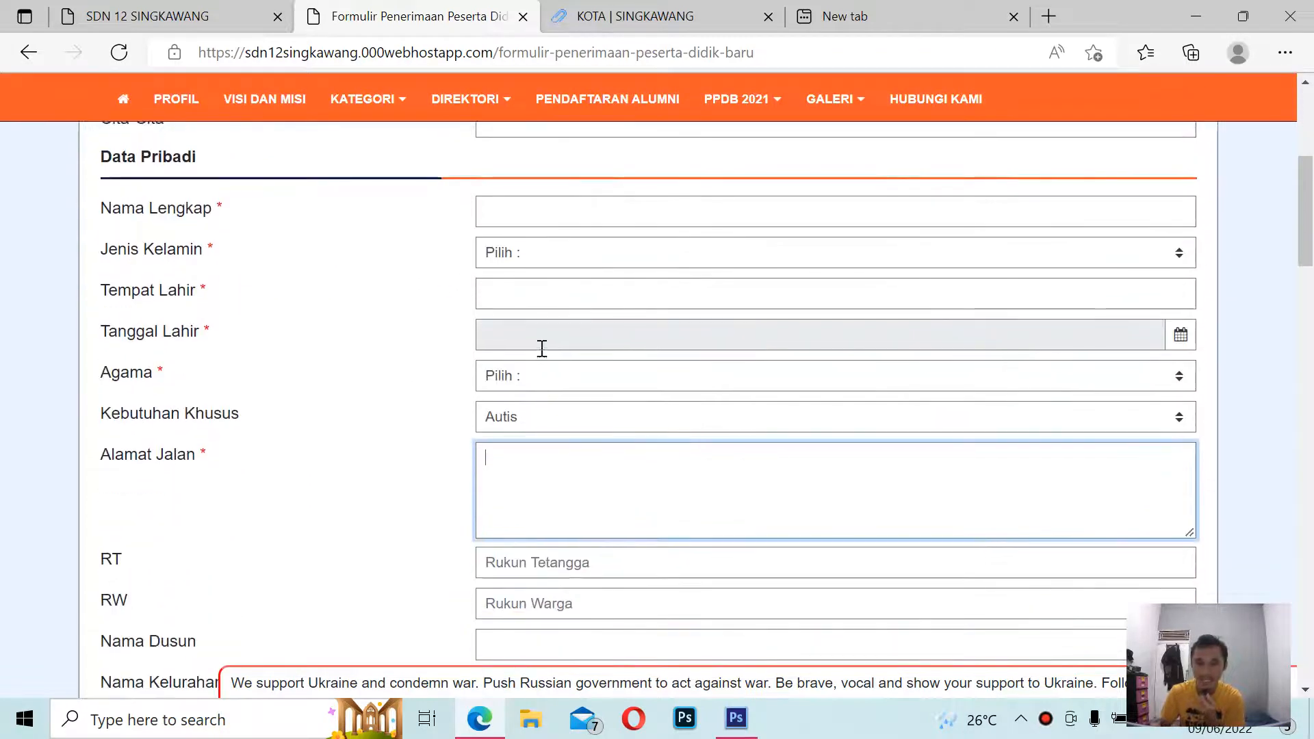
{"action": "scroll", "coordinate": [370, 382], "scroll_direction": "down", "scroll_amount": 3}
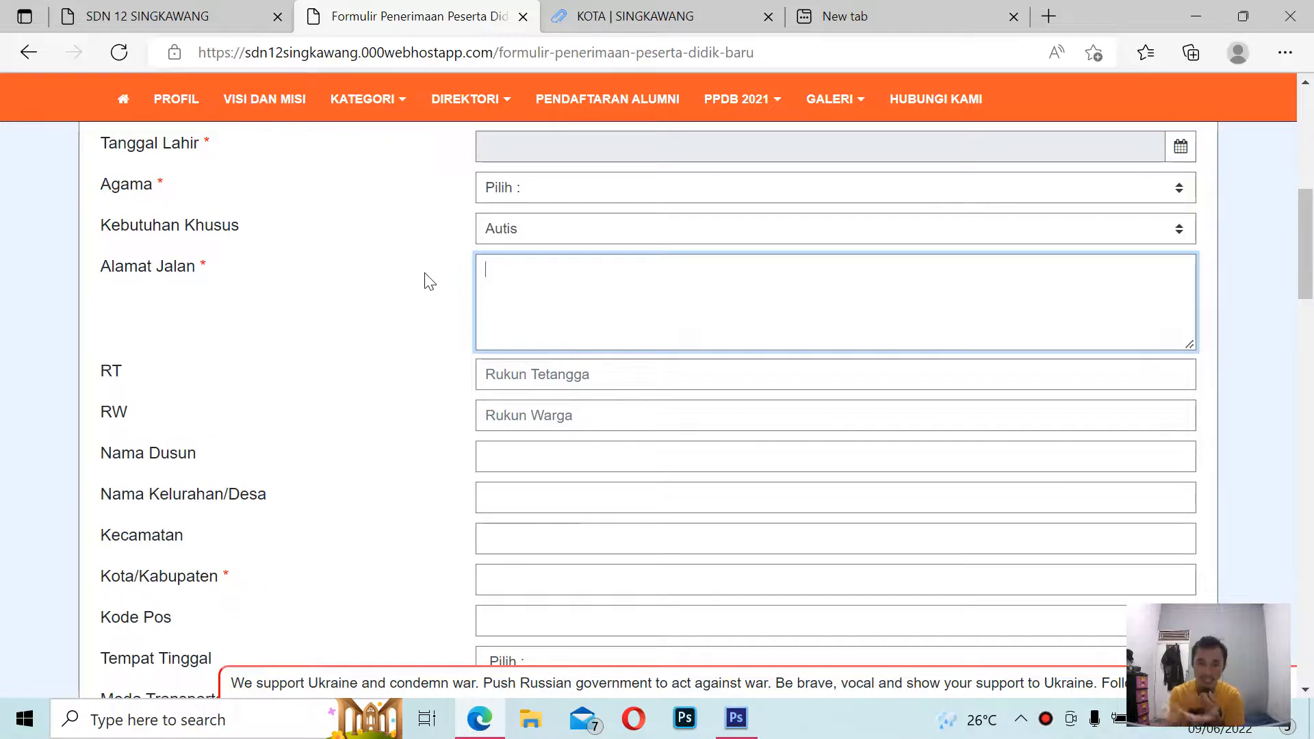
Compare the control panel's Calon Peserta Didik Baru list with the city portal's Zonasi form, and return to the school's admission form.
{"action": "left_click", "coordinate": [209, 16]}
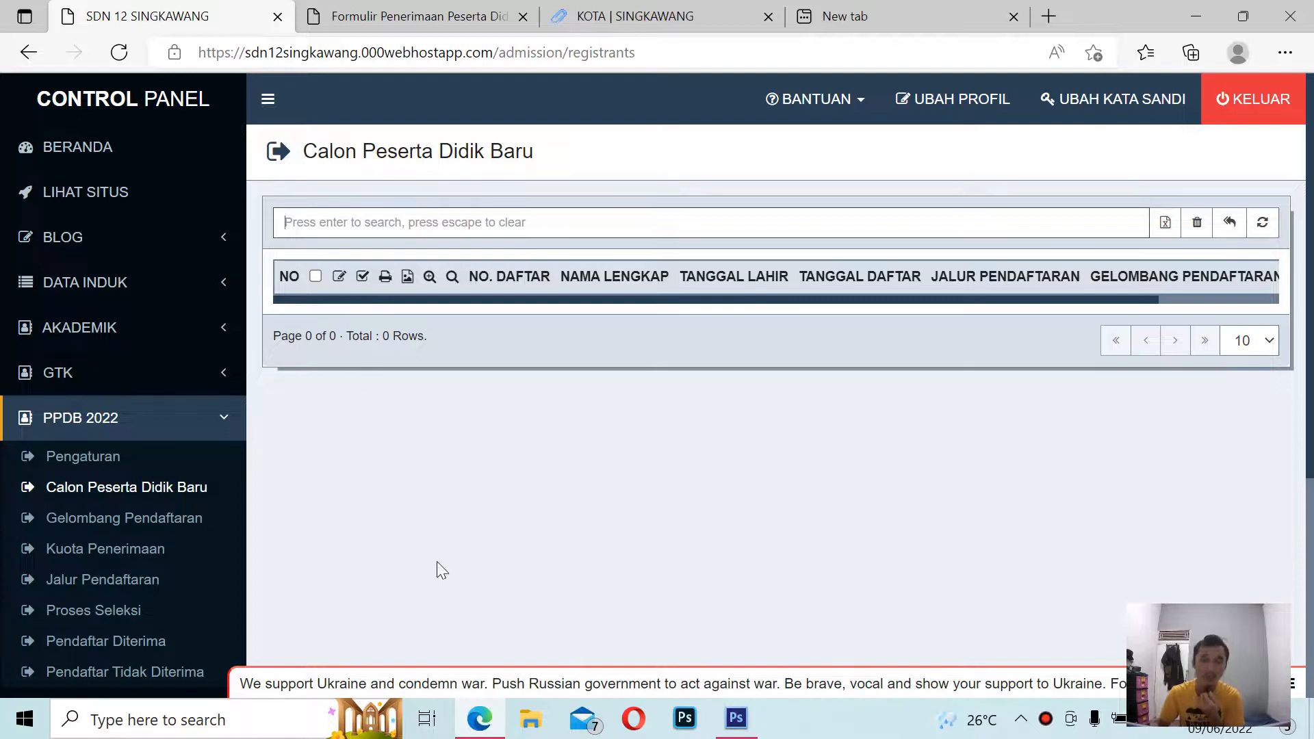
{"action": "left_click", "coordinate": [698, 14]}
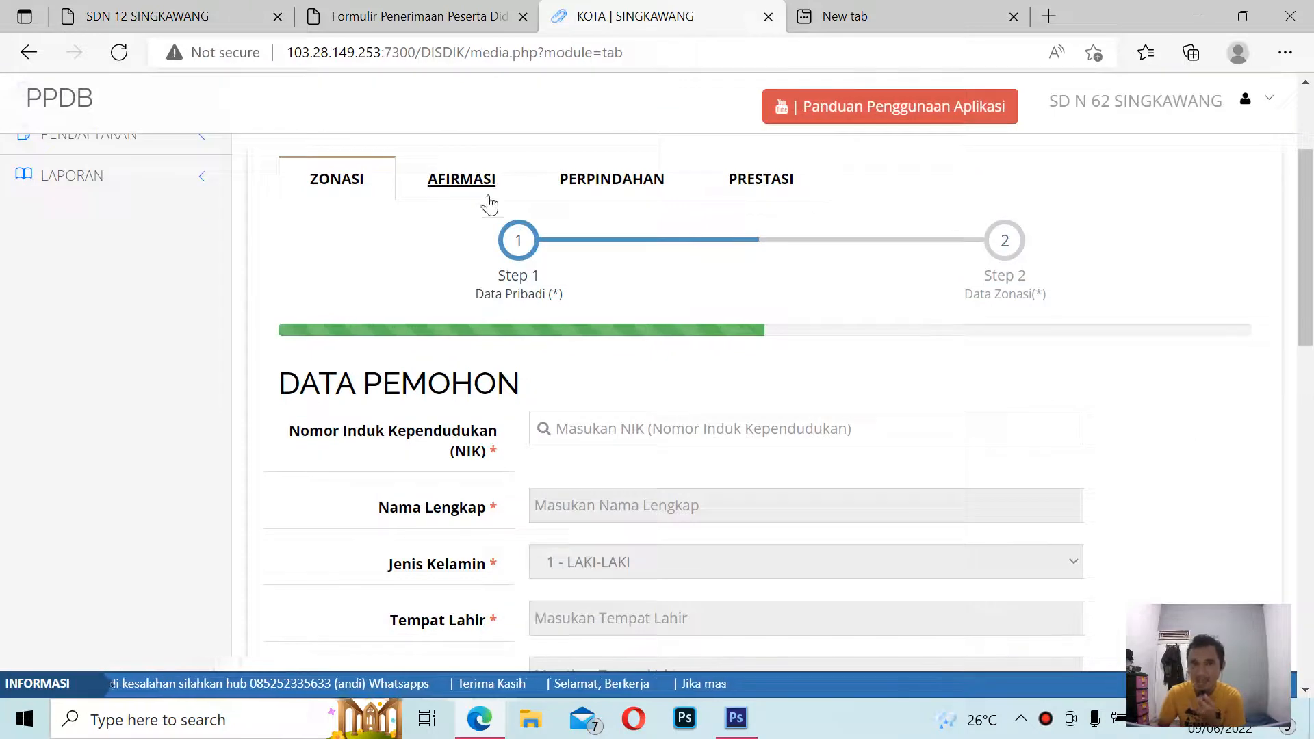
{"action": "left_click", "coordinate": [146, 10]}
{"action": "left_click", "coordinate": [659, 19]}
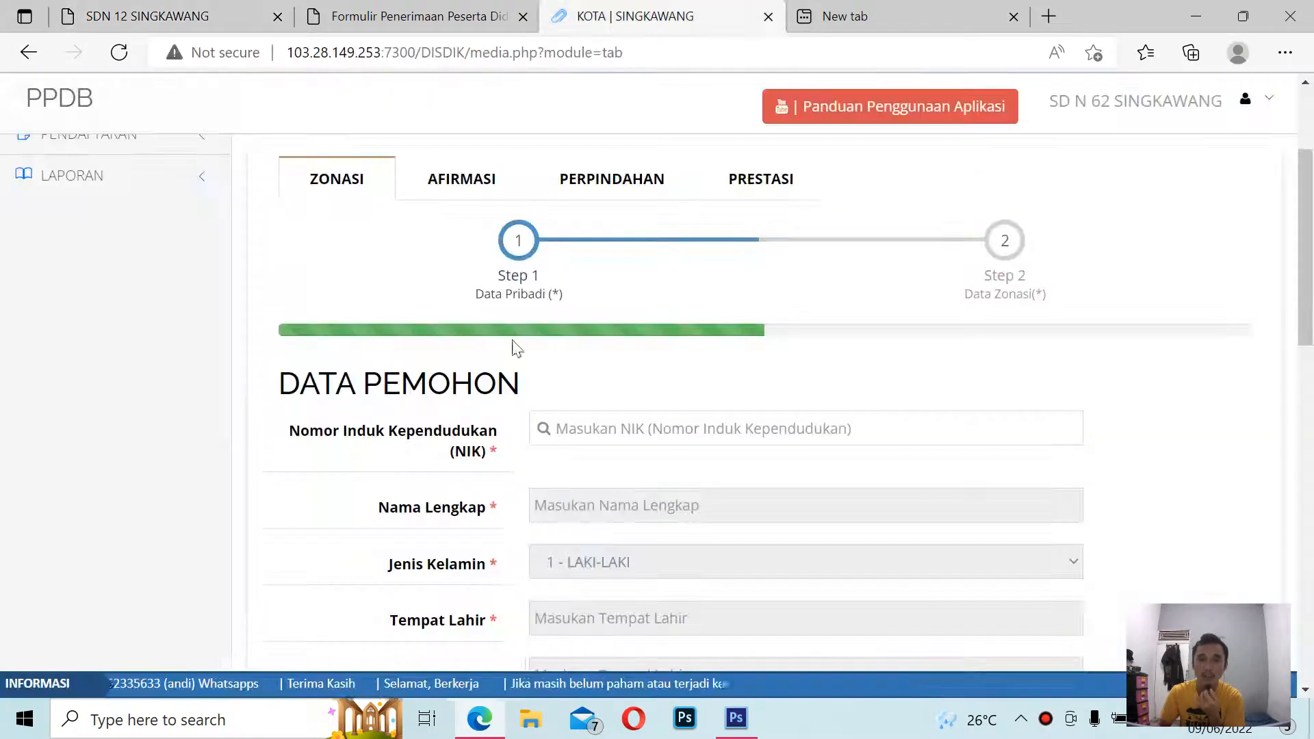
{"action": "left_click", "coordinate": [146, 15]}
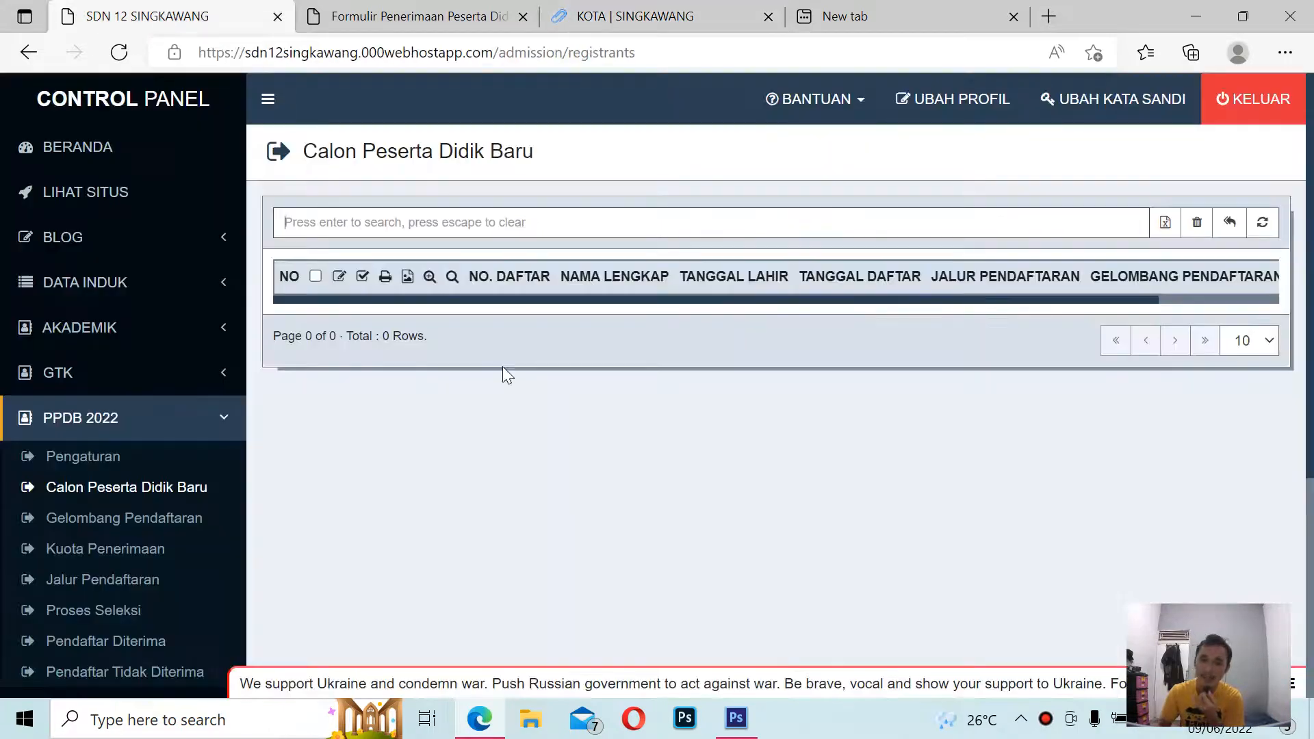
{"action": "left_click", "coordinate": [696, 26]}
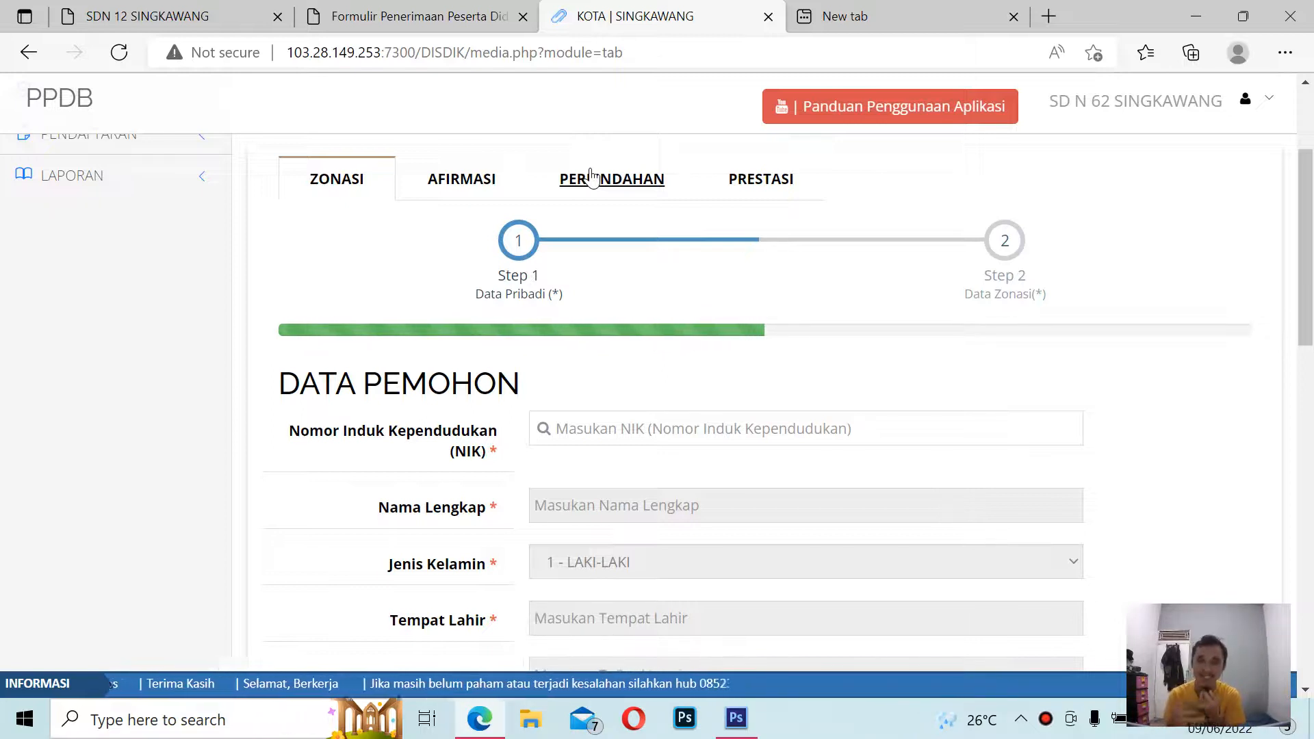
{"action": "left_click", "coordinate": [451, 10]}
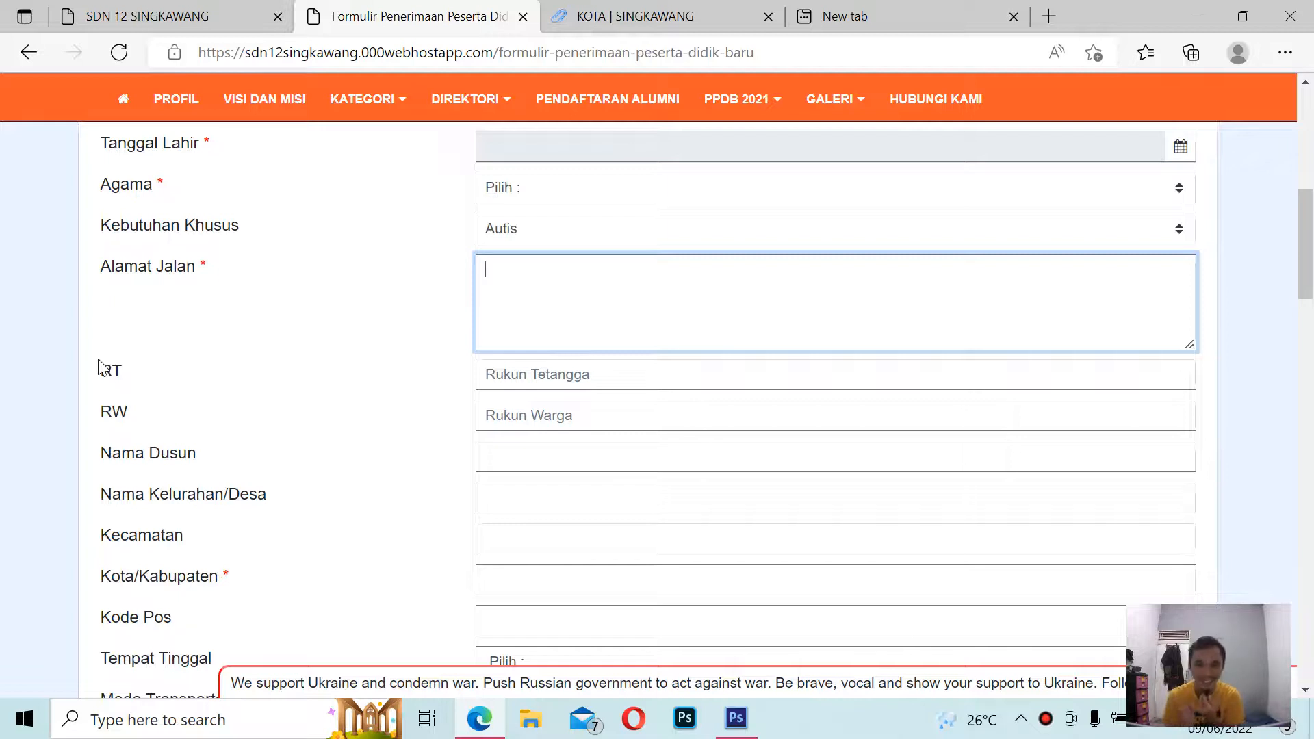
{"action": "left_click", "coordinate": [1057, 717]}
{"action": "left_click", "coordinate": [1045, 718]}
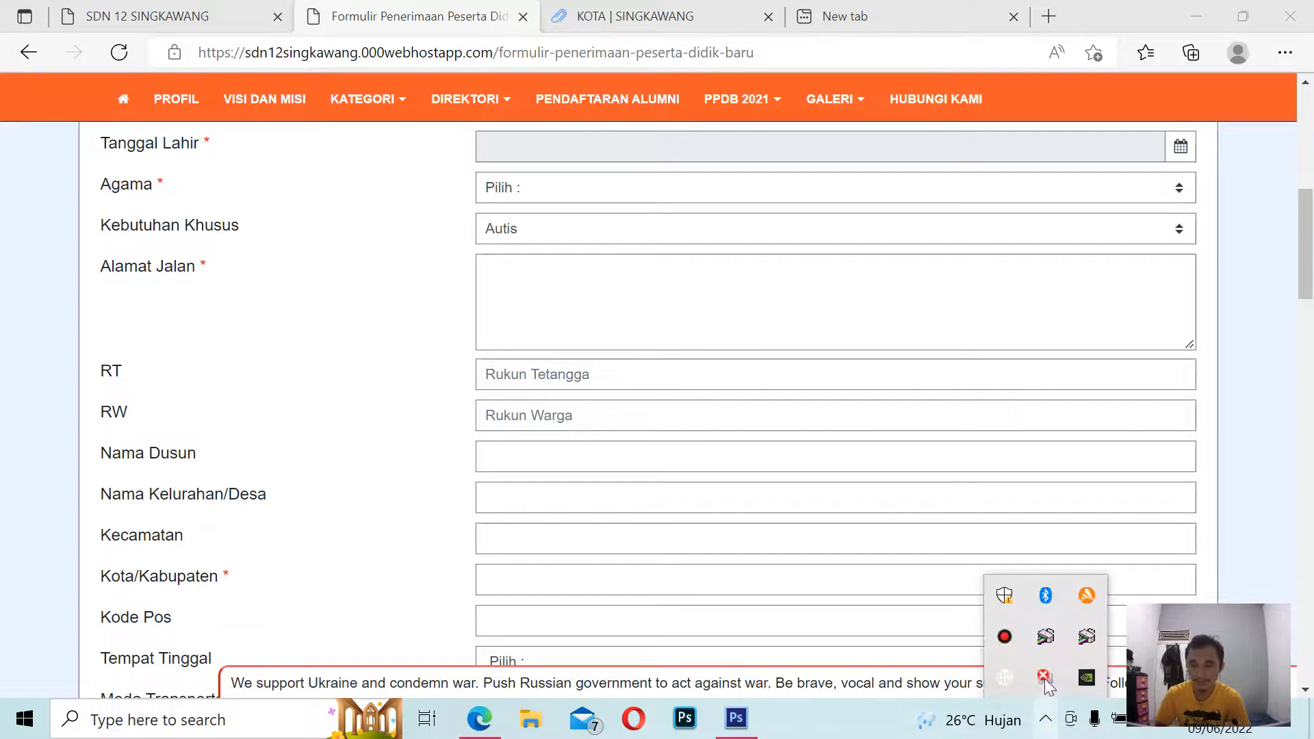